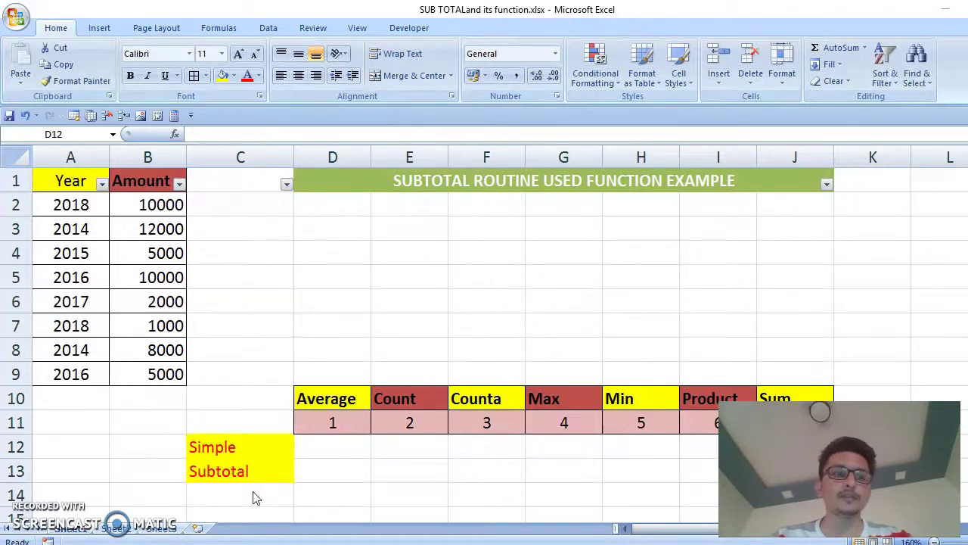
# Calculate the average of the amounts in D12 with =AVERAGE(B2:B9) and centre the cell.
pyautogui.click(317, 448)
pyautogui.write('=')
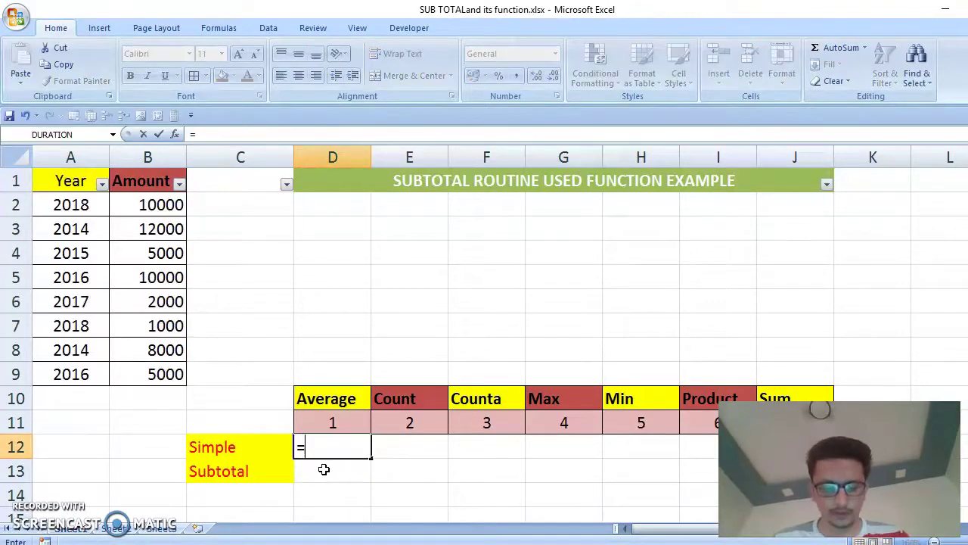
pyautogui.write('average')
pyautogui.press('Tab')
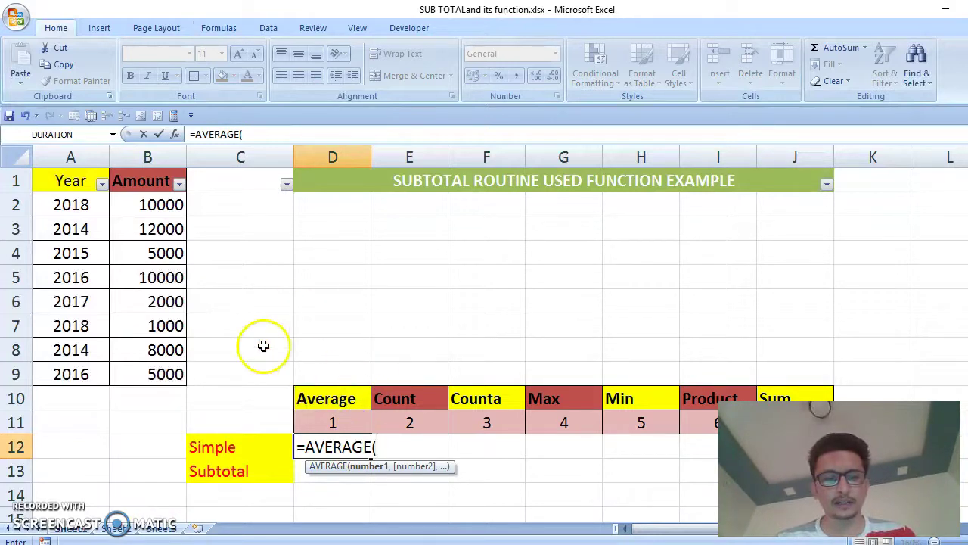
pyautogui.moveTo(151, 204); pyautogui.dragTo(174, 371)
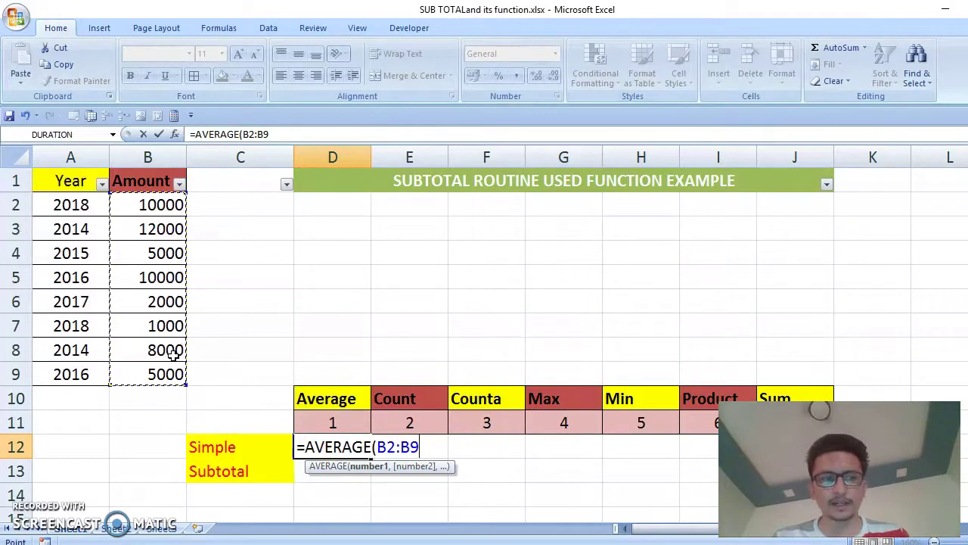
pyautogui.write(')')
pyautogui.press('Return')
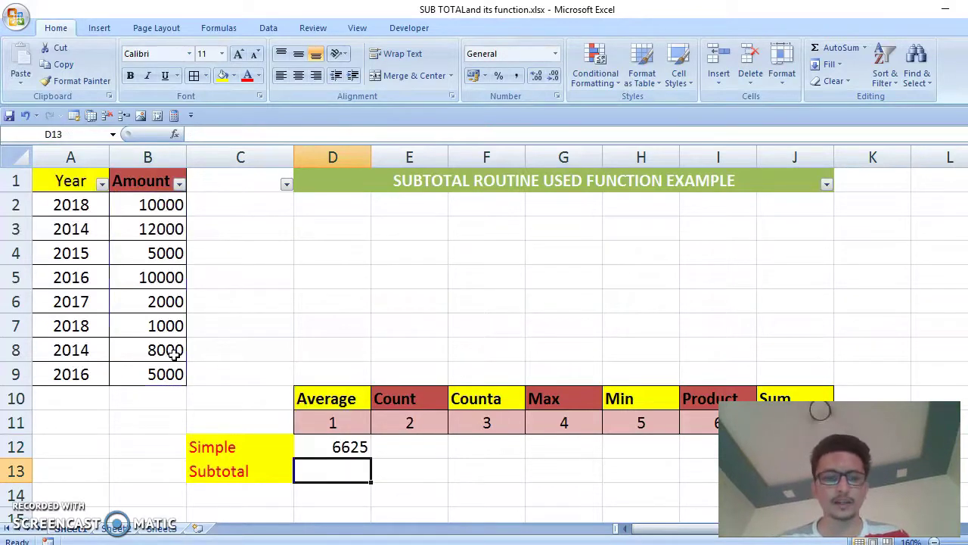
pyautogui.click(314, 445)
pyautogui.click(299, 75)
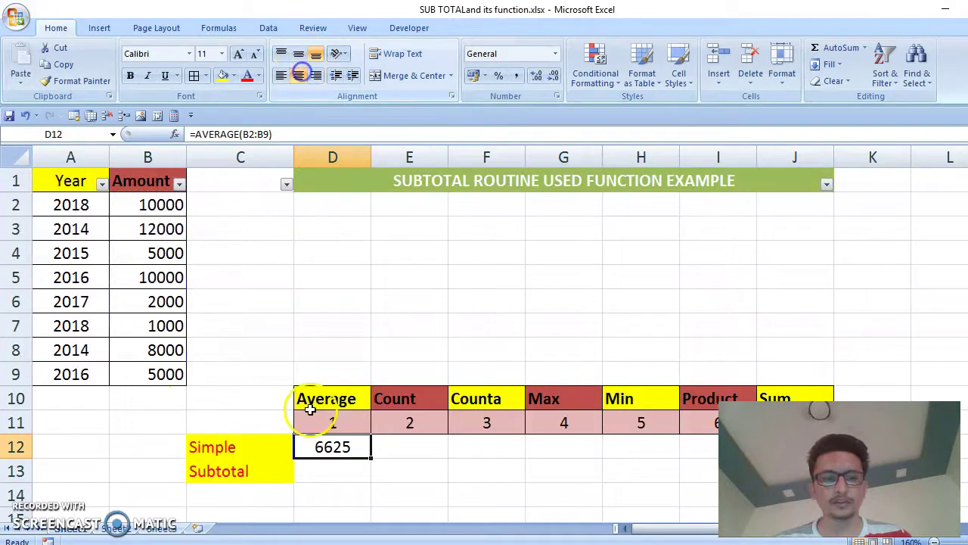
# Calculate the average subtotal of the amounts in D13 with =SUBTOTAL(1,B2:B9) and centre the cell.
pyautogui.click(343, 479)
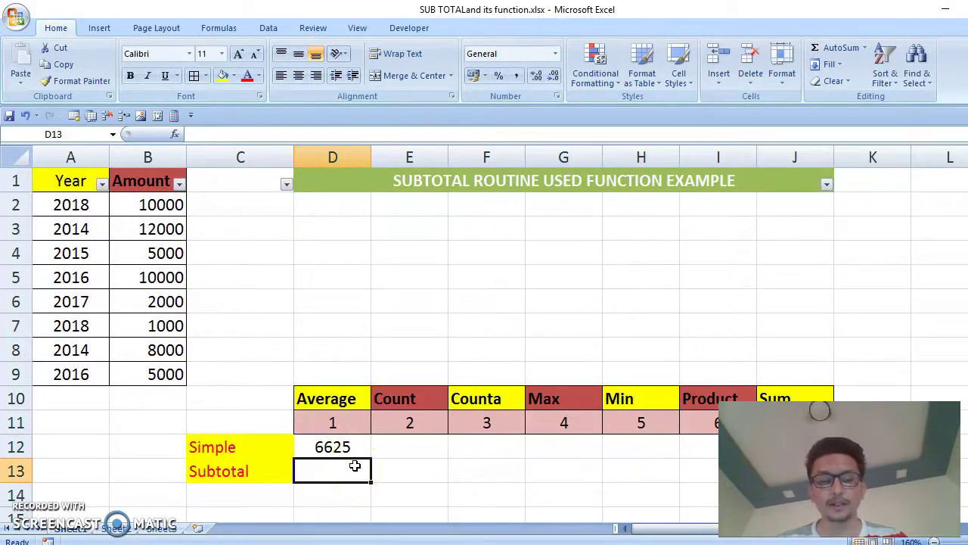
pyautogui.write('=su')
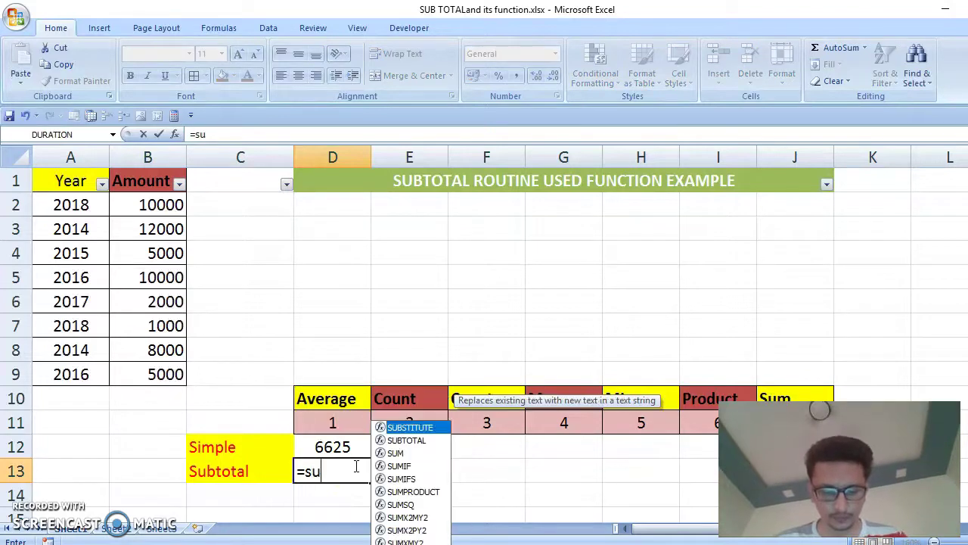
pyautogui.write('bto')
pyautogui.press('Tab')
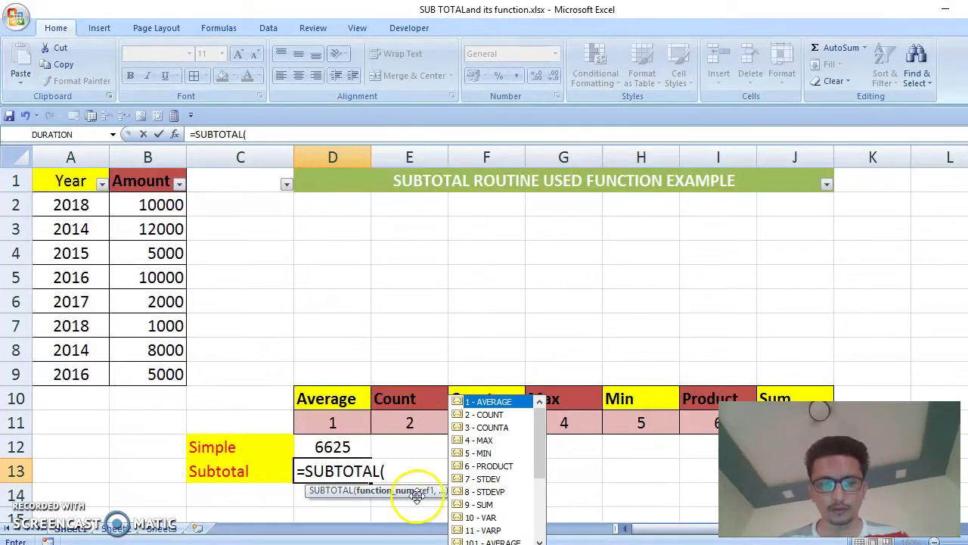
pyautogui.doubleClick(488, 402)
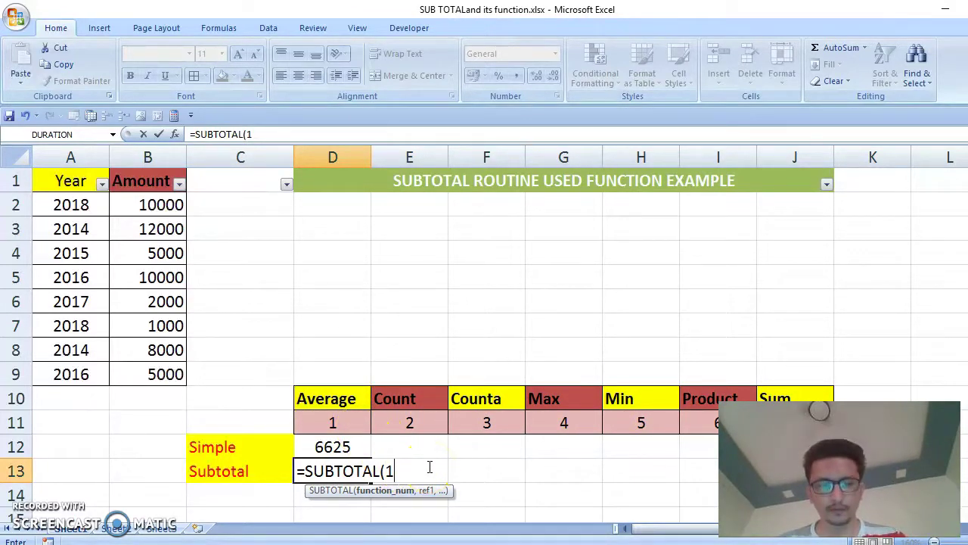
pyautogui.write(',')
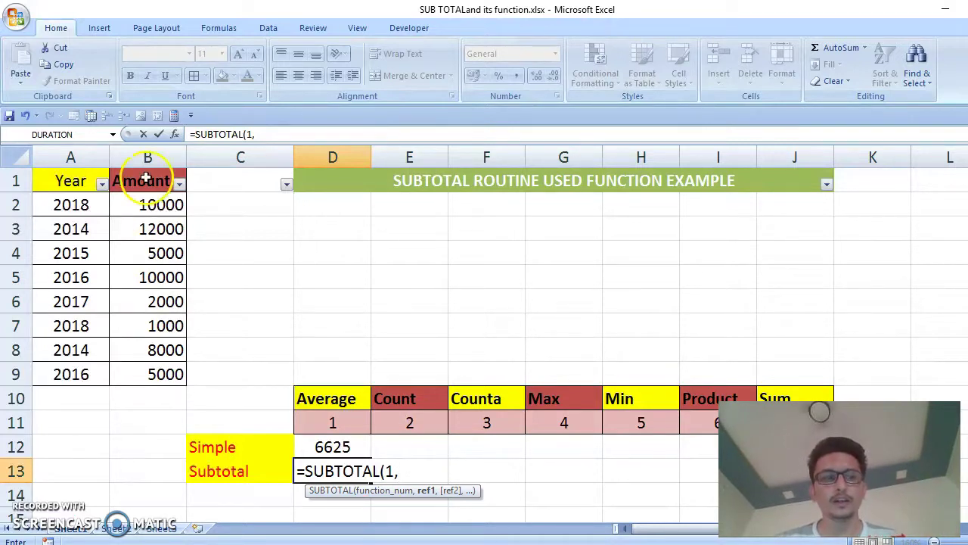
pyautogui.moveTo(165, 212); pyautogui.dragTo(182, 382)
pyautogui.write(')')
pyautogui.press('Return')
pyautogui.click(361, 464)
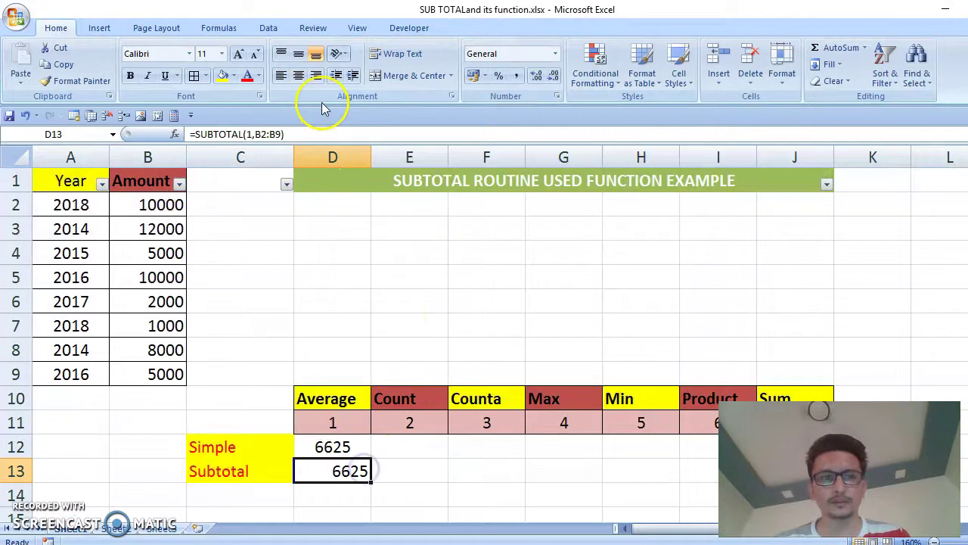
pyautogui.click(297, 79)
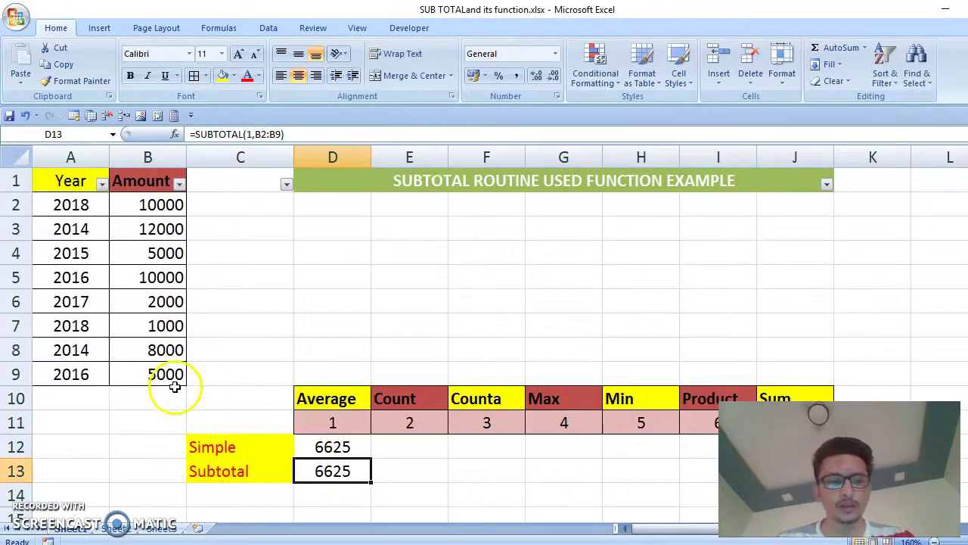
# Filter the Year column to show only 2014.
pyautogui.click(102, 184)
pyautogui.click(71, 305)
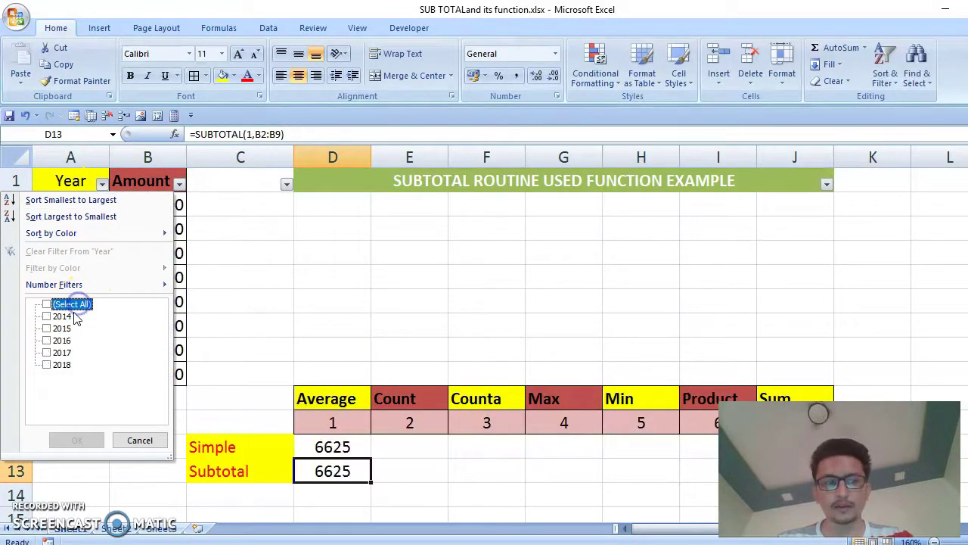
pyautogui.click(60, 316)
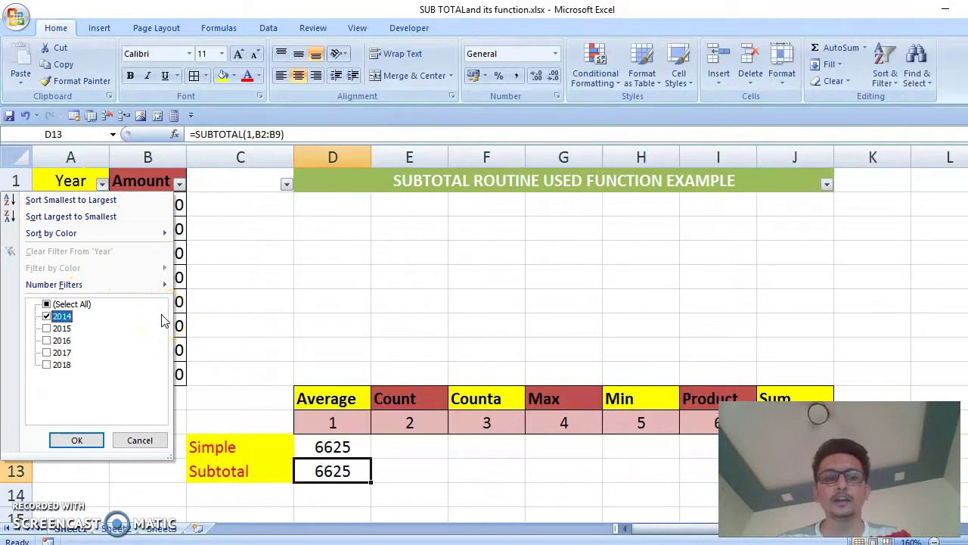
pyautogui.click(76, 440)
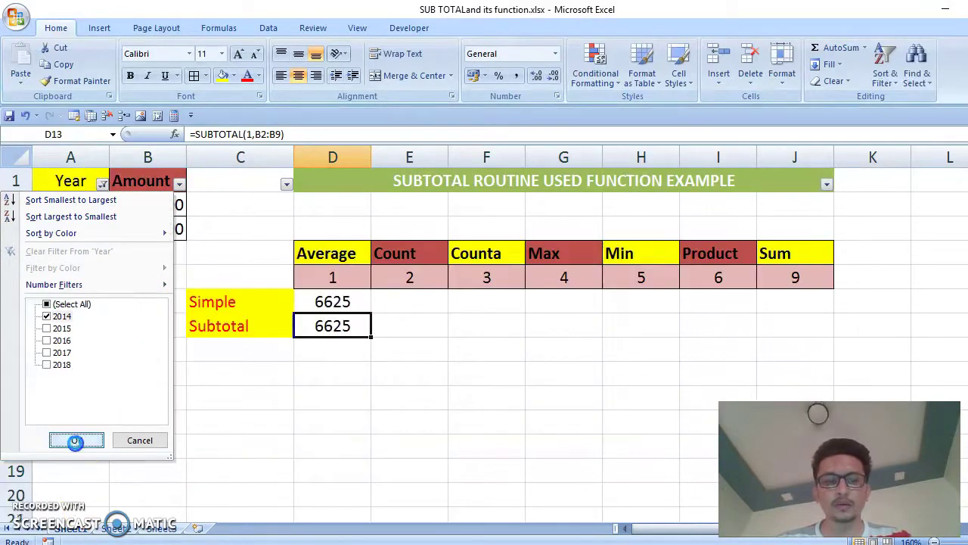
# Compare the AVERAGE formula in D12 and the SUBTOTAL formula in D13 against the filtered 2014 rows.
pyautogui.click(322, 303)
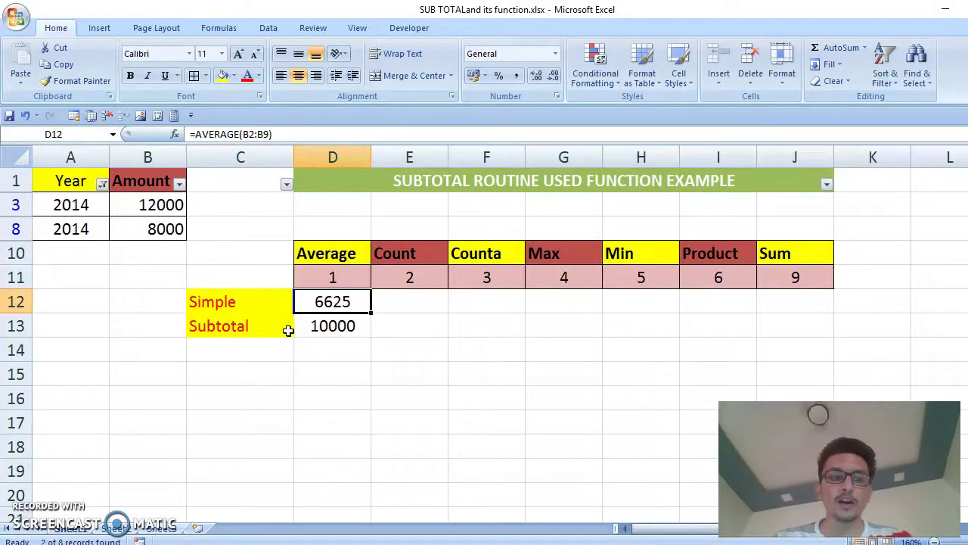
pyautogui.click(340, 327)
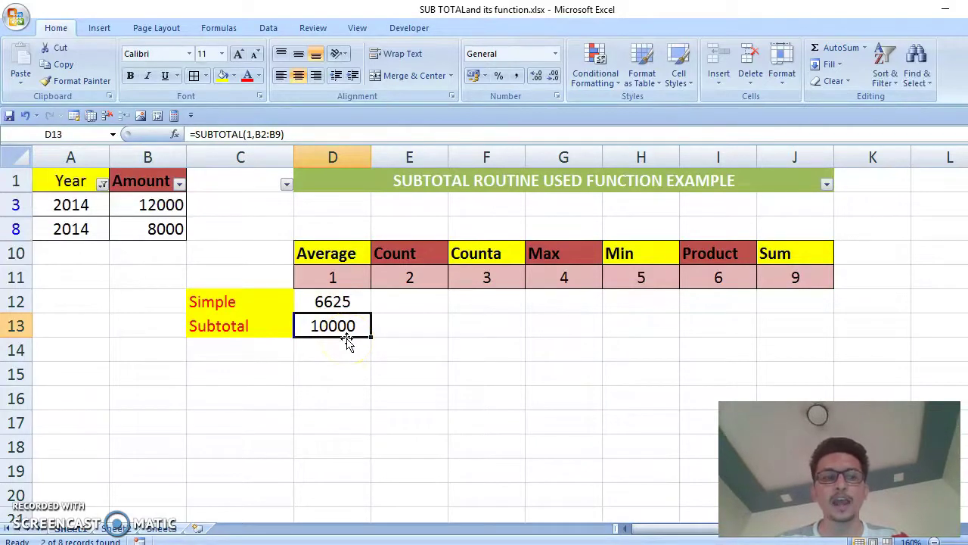
pyautogui.moveTo(76, 205); pyautogui.dragTo(80, 227)
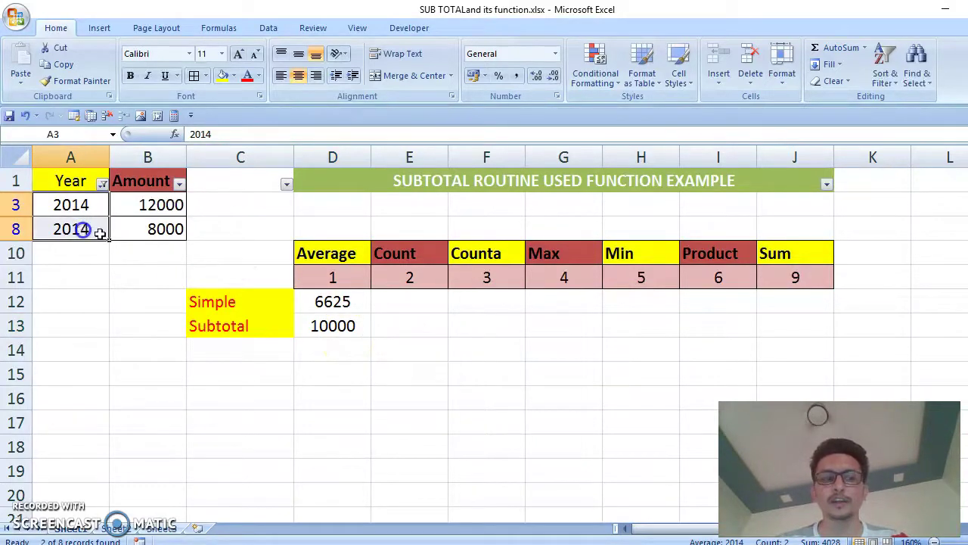
pyautogui.click(172, 204)
pyautogui.moveTo(172, 204); pyautogui.dragTo(174, 229)
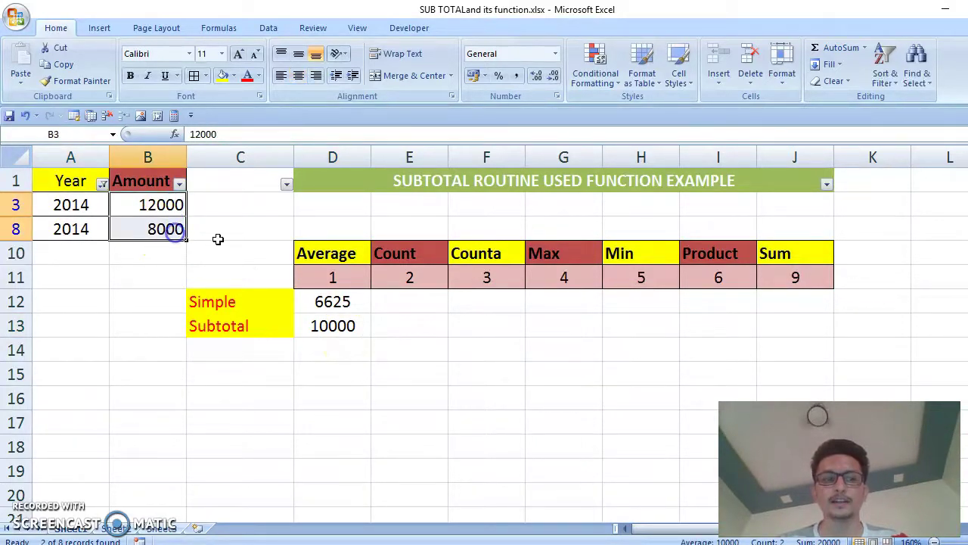
pyautogui.click(312, 318)
pyautogui.click(322, 324)
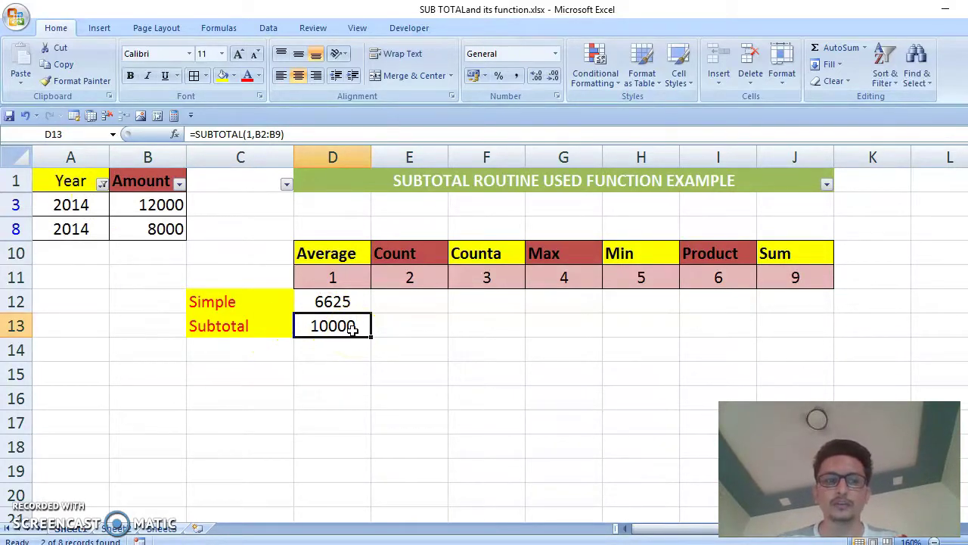
# Add 2015 to the Year filter alongside 2014.
pyautogui.click(102, 185)
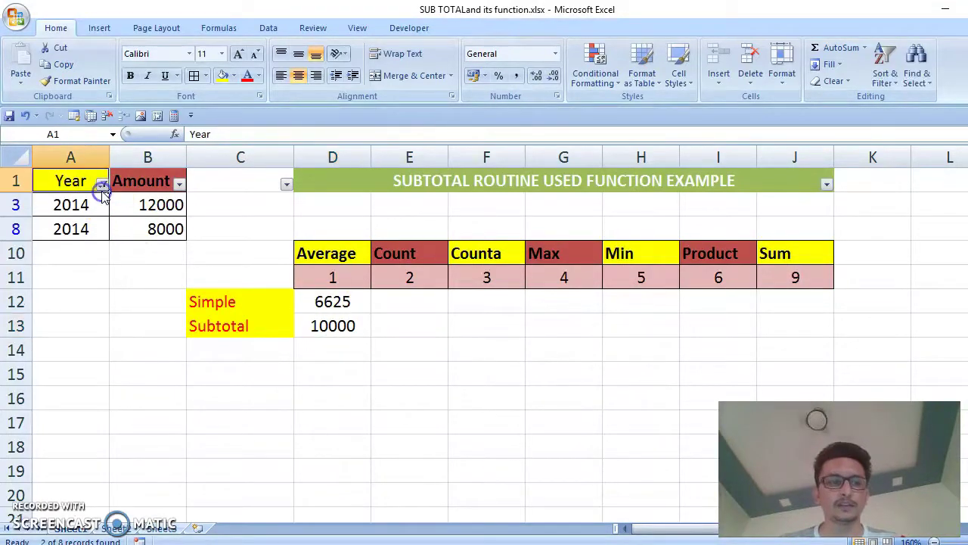
pyautogui.click(47, 328)
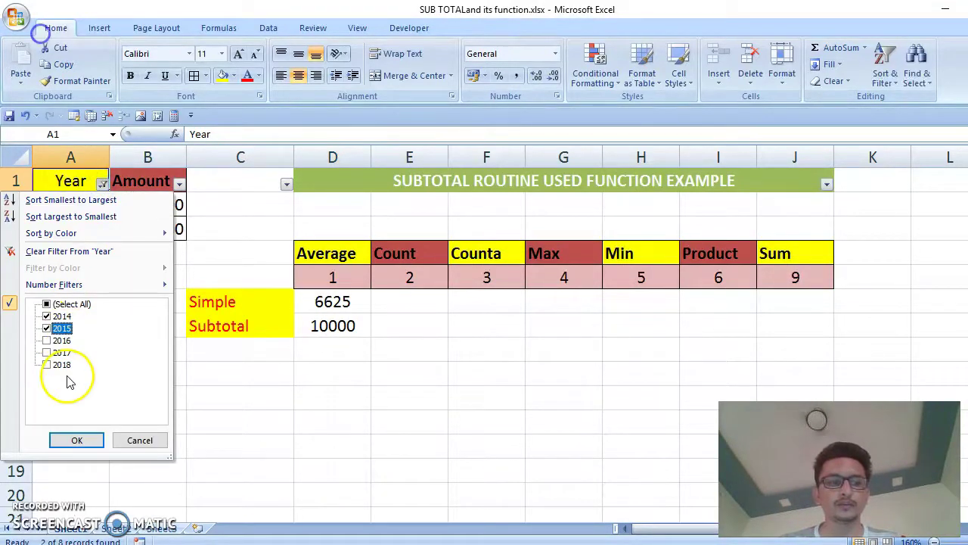
pyautogui.click(76, 440)
# Compare the Simple and Subtotal averages in D12 and D13 with both 2014 and 2015 rows shown.
pyautogui.click(322, 354)
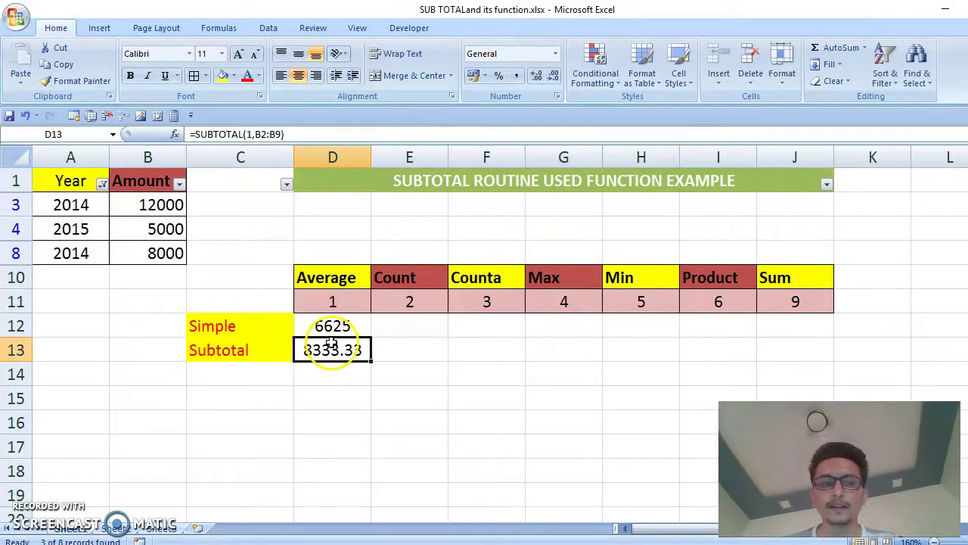
pyautogui.click(336, 332)
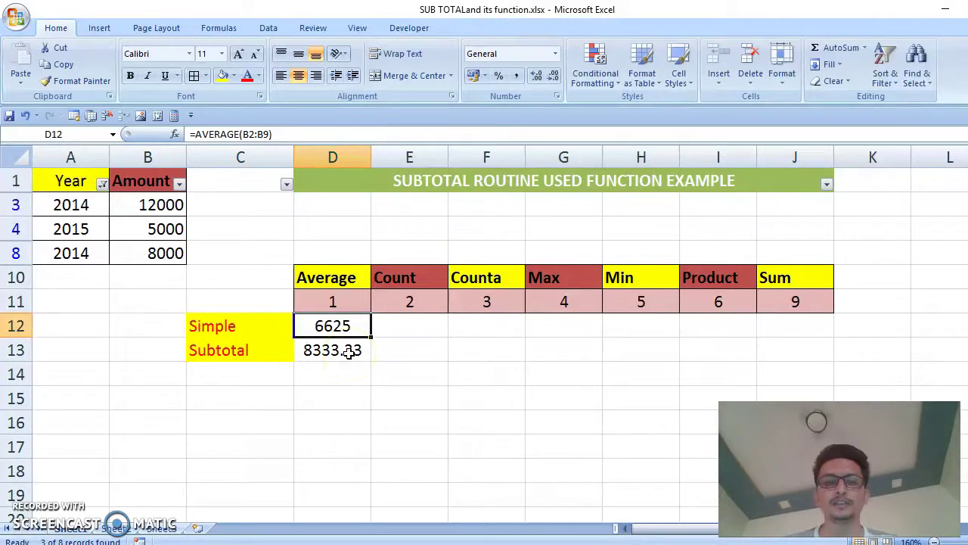
pyautogui.click(352, 353)
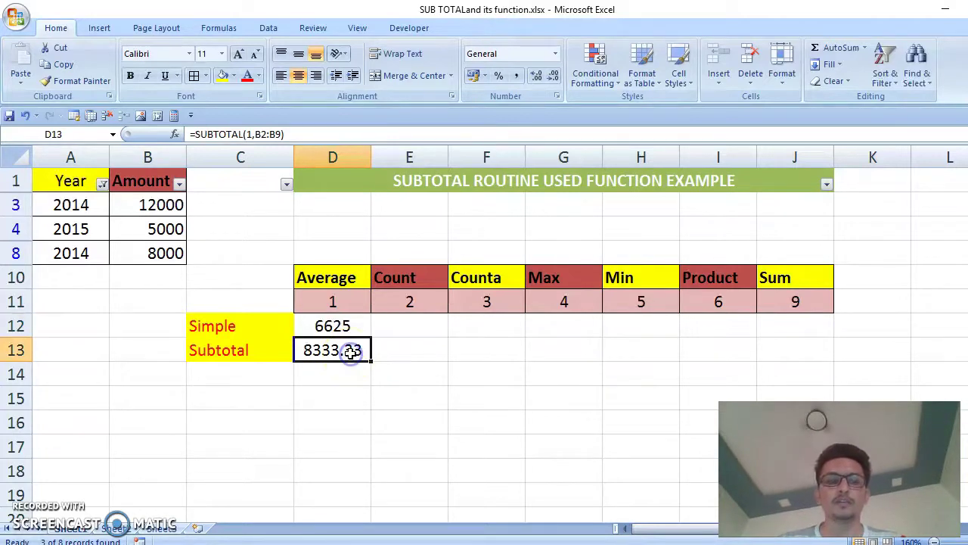
pyautogui.click(346, 339)
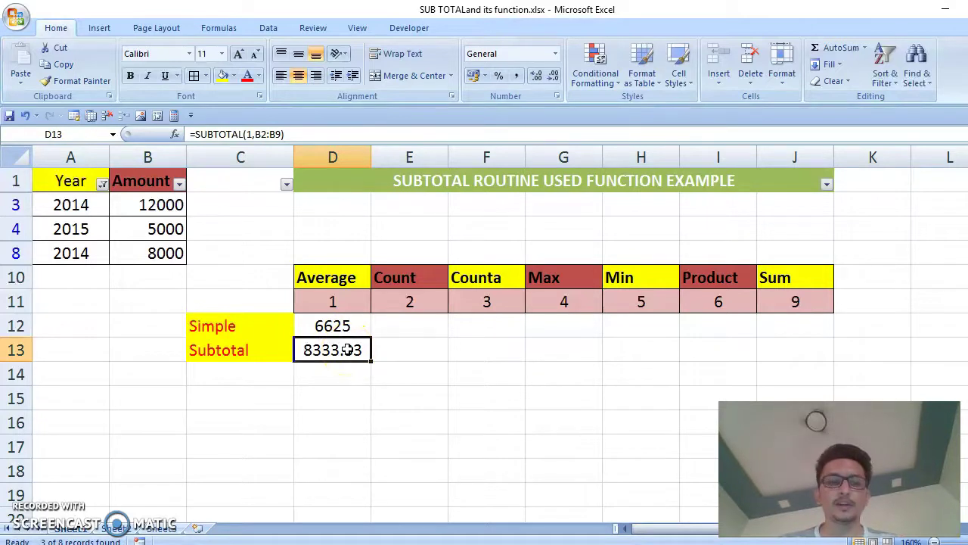
pyautogui.click(345, 325)
pyautogui.click(345, 354)
pyautogui.click(342, 332)
pyautogui.click(340, 348)
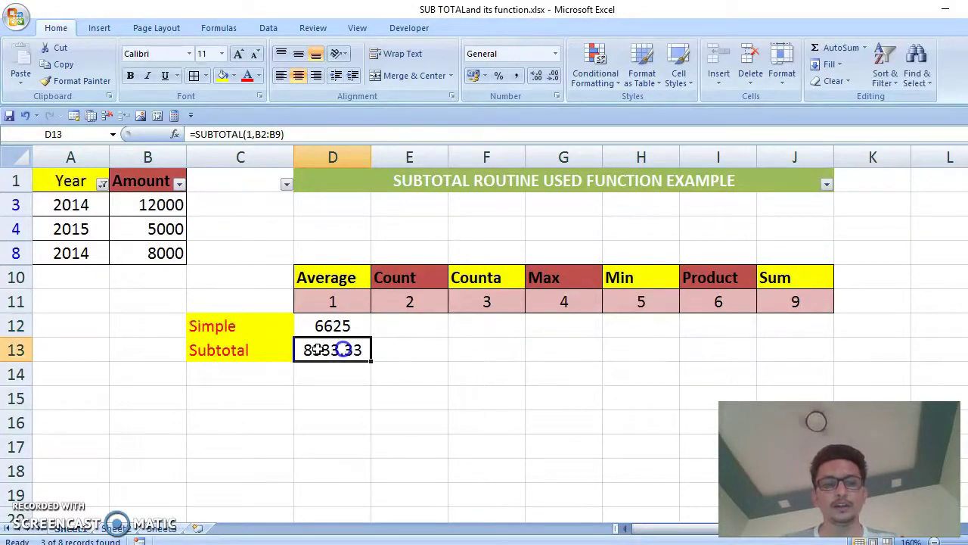
pyautogui.moveTo(281, 353); pyautogui.dragTo(769, 345)
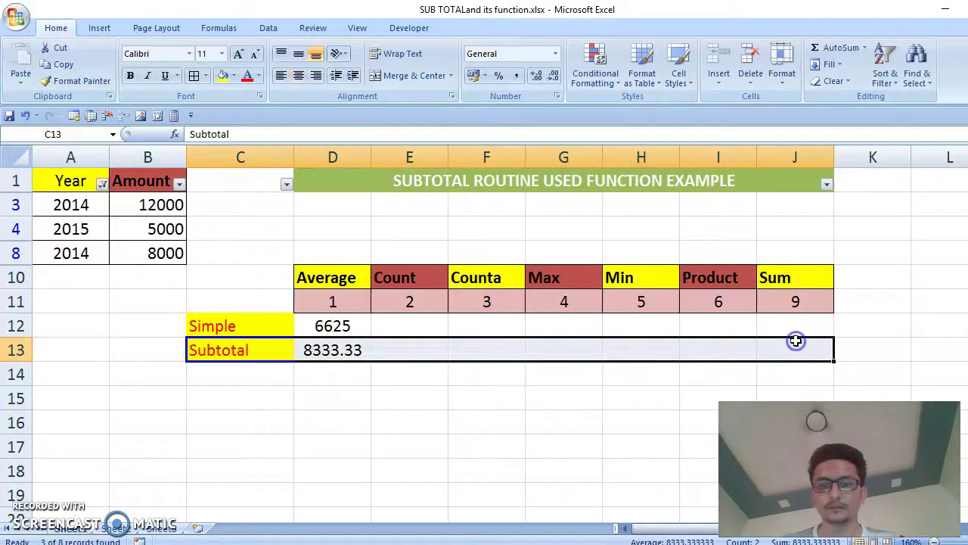
pyautogui.click(389, 342)
pyautogui.click(489, 349)
pyautogui.click(687, 348)
pyautogui.click(787, 368)
pyautogui.click(802, 349)
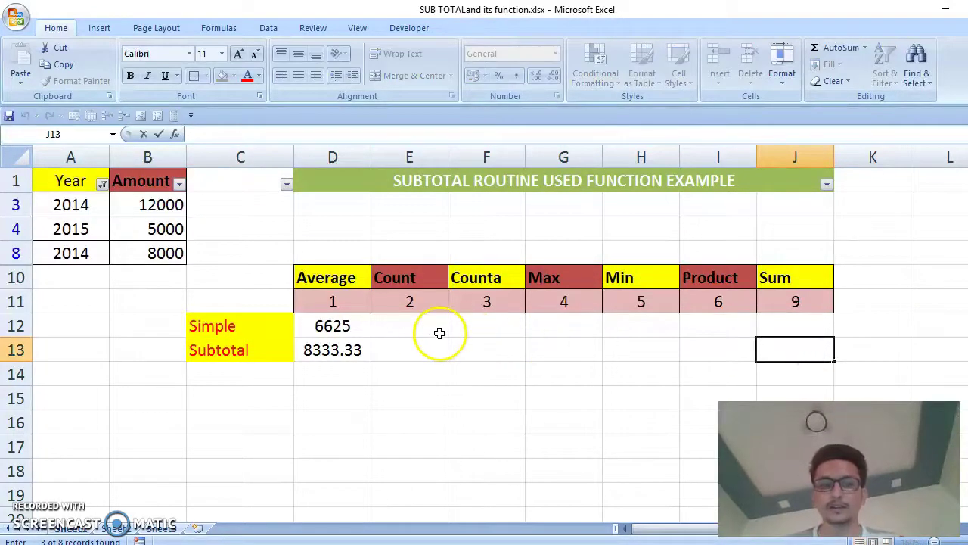
pyautogui.click(413, 325)
pyautogui.write('=')
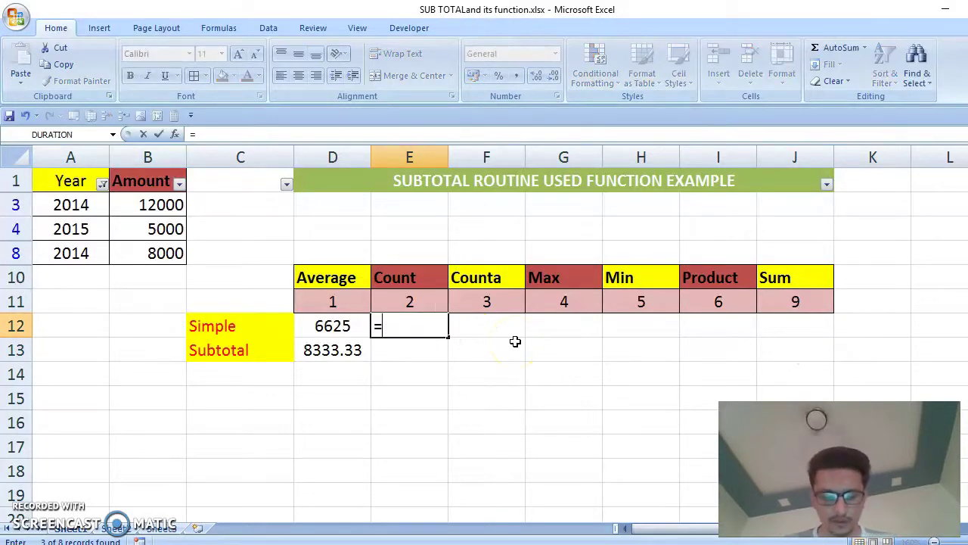
pyautogui.write('count')
pyautogui.press('Tab')
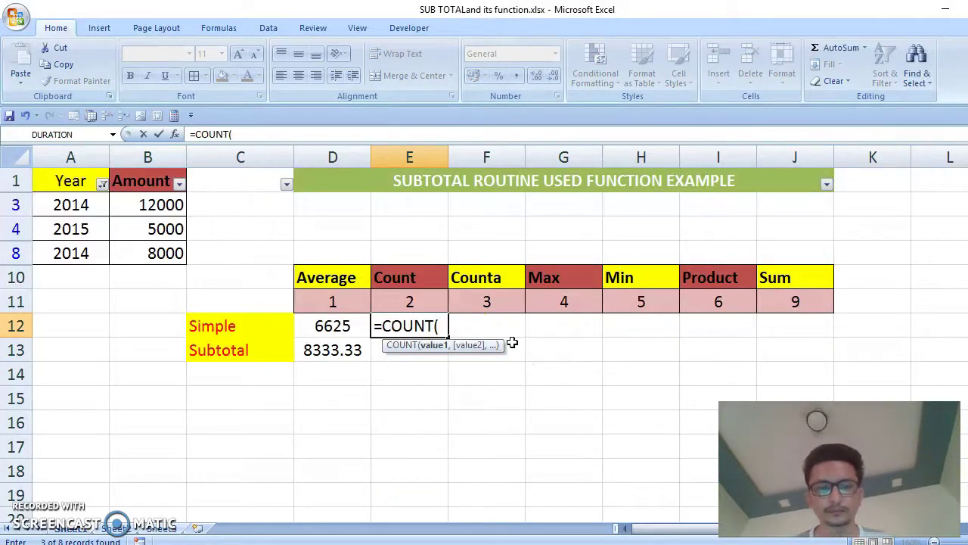
pyautogui.press('Escape')
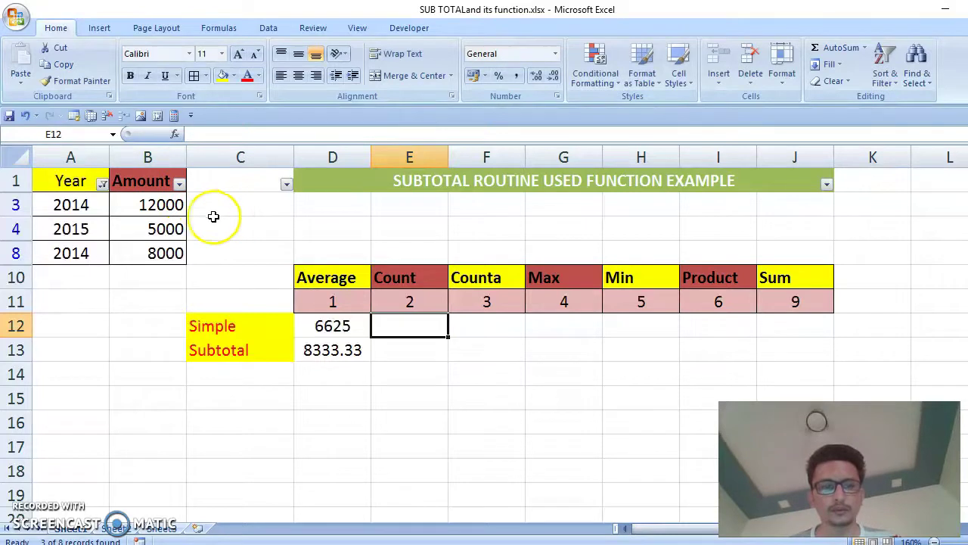
# Reset the Year filter to show all years.
pyautogui.click(101, 184)
pyautogui.click(61, 305)
pyautogui.click(72, 442)
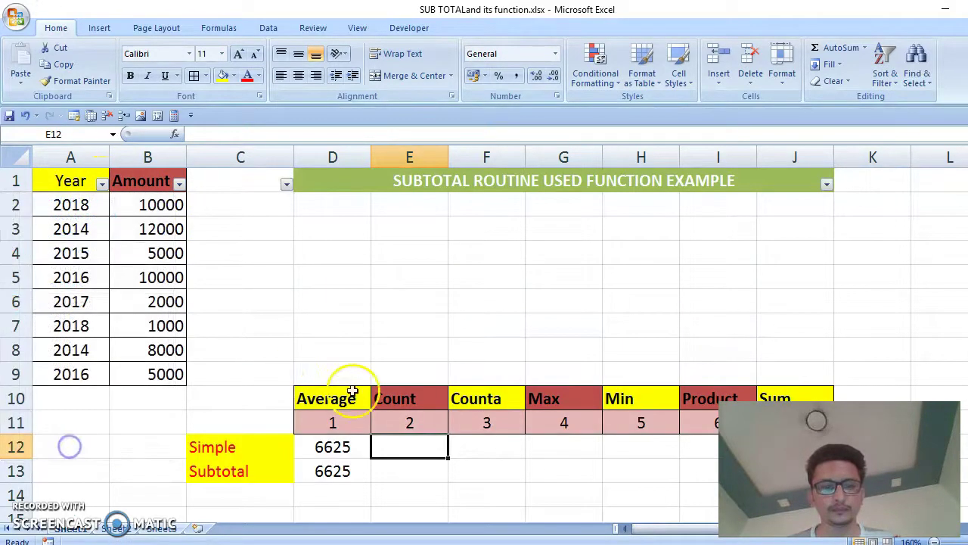
# Enter =COUNT(B2:B9) in E12 to count the Amount values for the Simple row.
pyautogui.write('=sou')
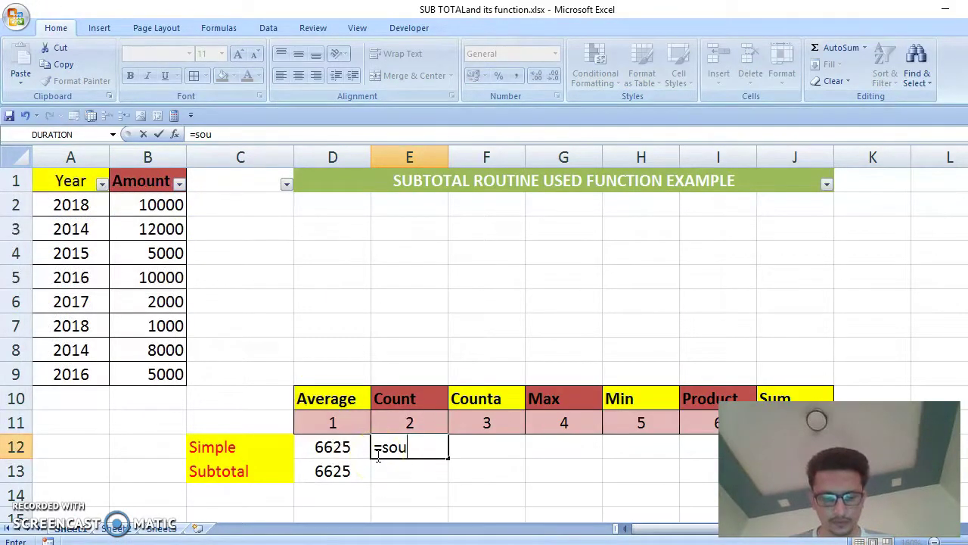
pyautogui.write('coun')
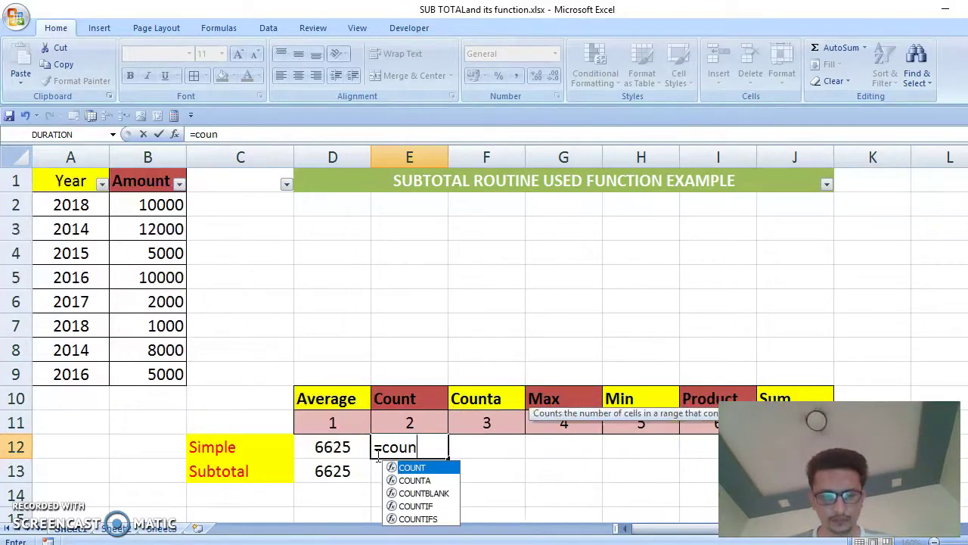
pyautogui.press('Tab')
pyautogui.moveTo(147, 204); pyautogui.dragTo(153, 364)
pyautogui.press('Return')
# Enter =SUBTOTAL(2,B2:B9) in E13 as the Subtotal version of Count.
pyautogui.scroll(-1, 324, 415)
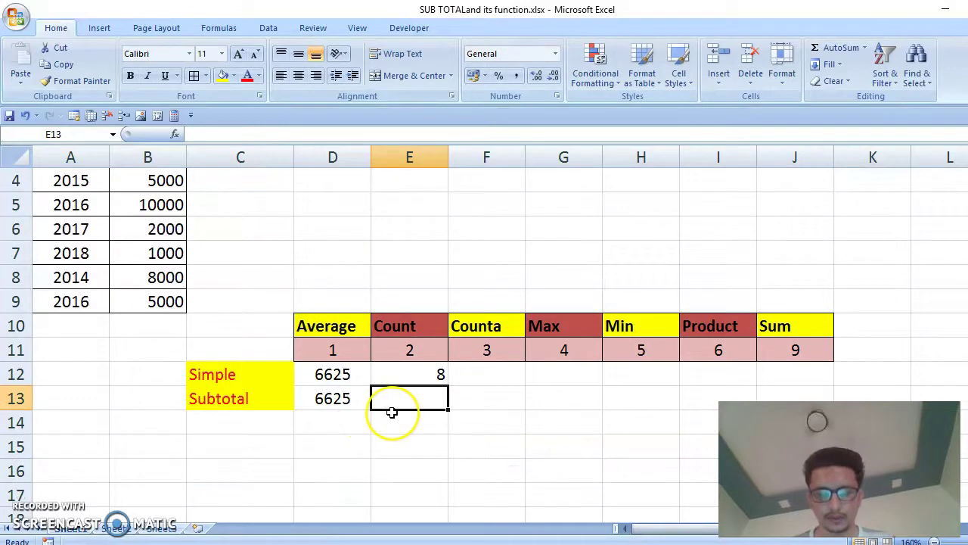
pyautogui.write('=s')
pyautogui.press('BackSpace')
pyautogui.write('subt')
pyautogui.press('Tab')
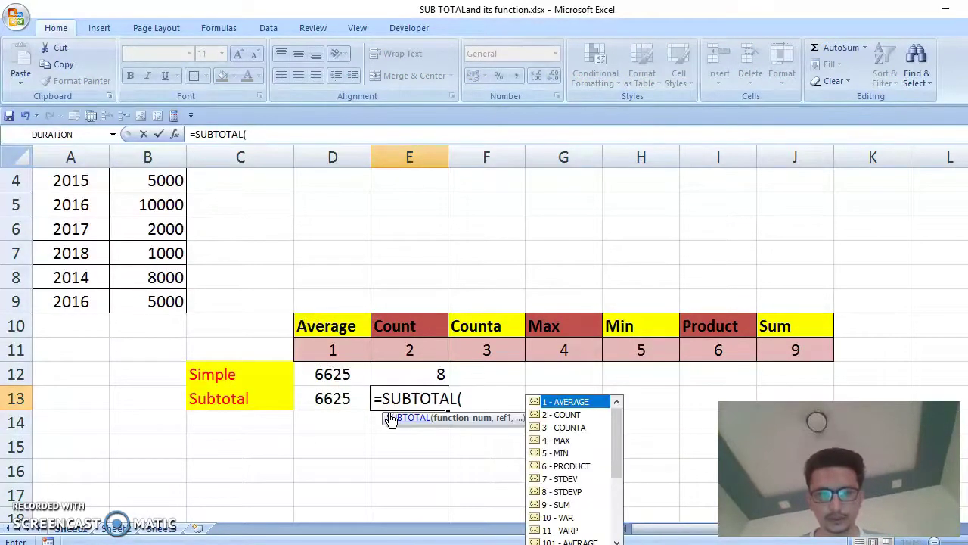
pyautogui.click(573, 415)
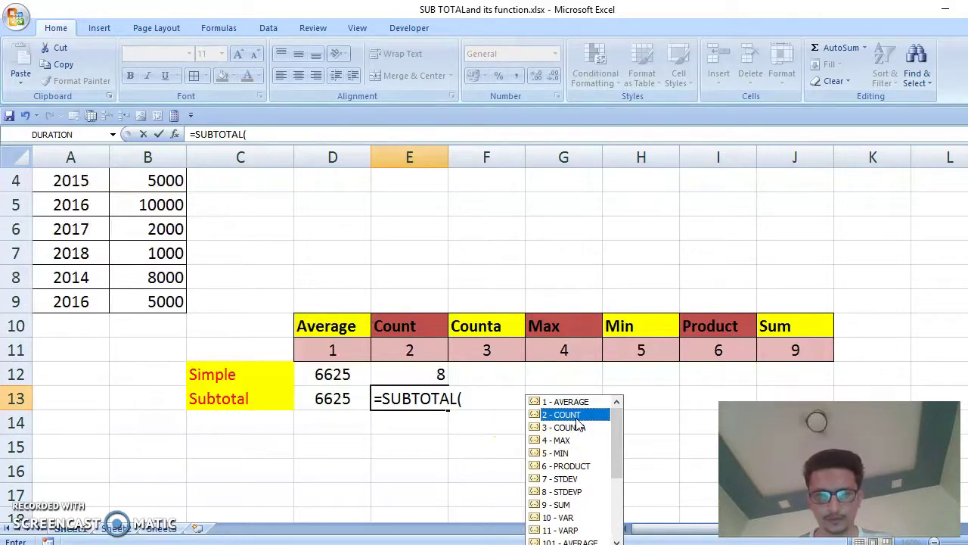
pyautogui.press('Return')
pyautogui.click(519, 320)
pyautogui.click(474, 397)
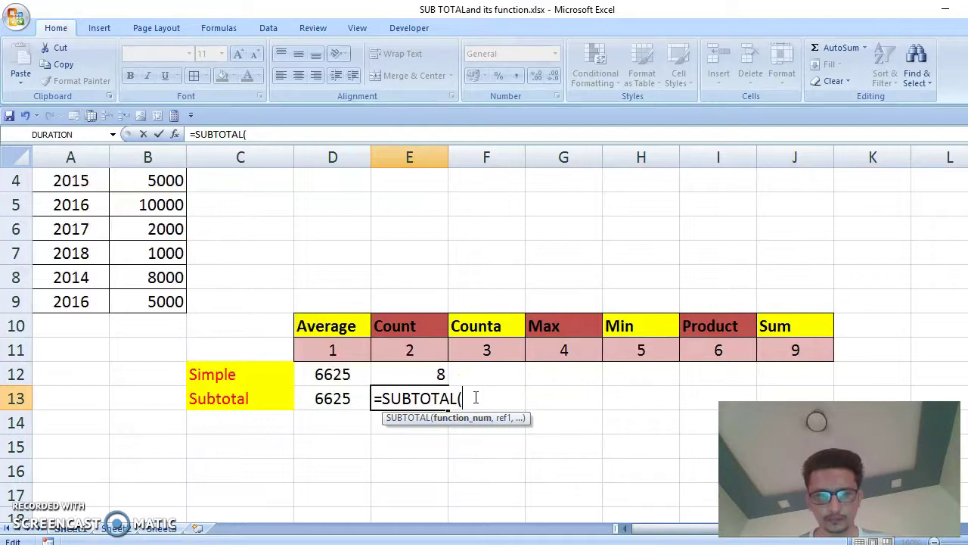
pyautogui.write('2,')
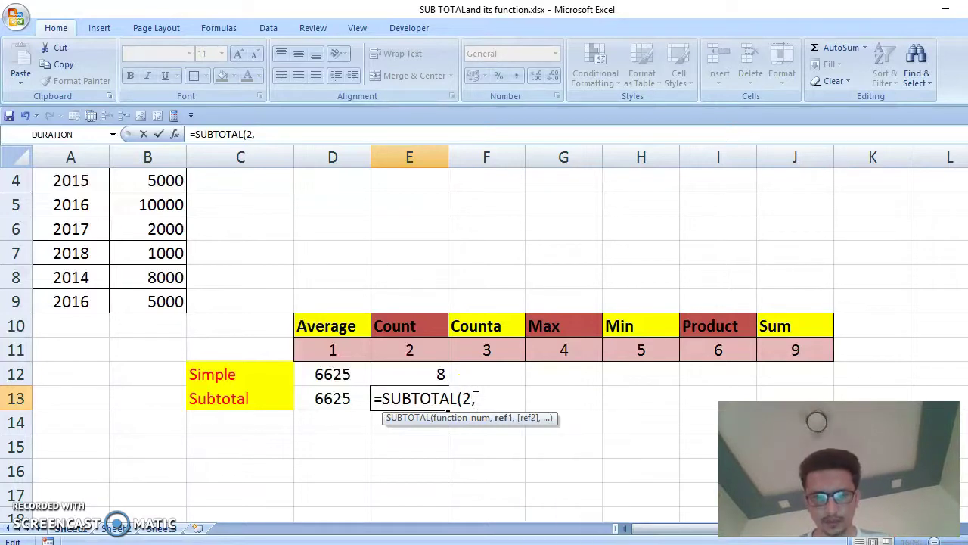
pyautogui.scroll(1, 217, 290)
pyautogui.moveTo(170, 206); pyautogui.dragTo(178, 372)
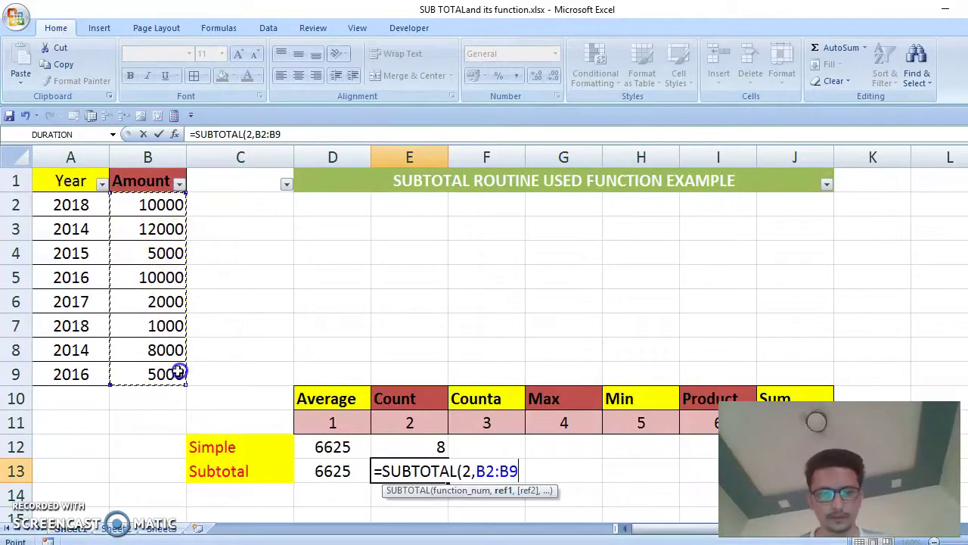
pyautogui.write(')')
pyautogui.press('Return')
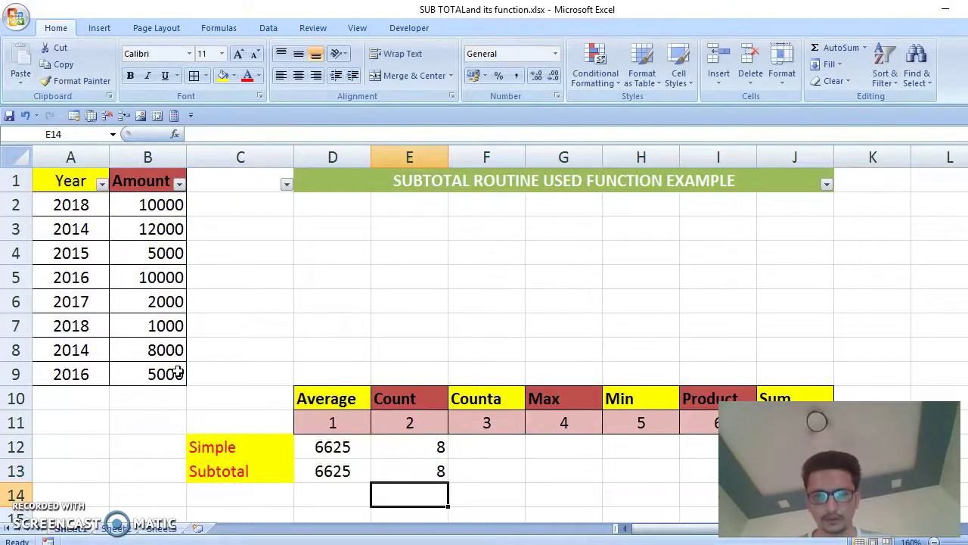
# Enter a COUNTA formula over the Amount values B2:B9 in F12 for the Simple row.
pyautogui.click(490, 443)
pyautogui.write('=counta')
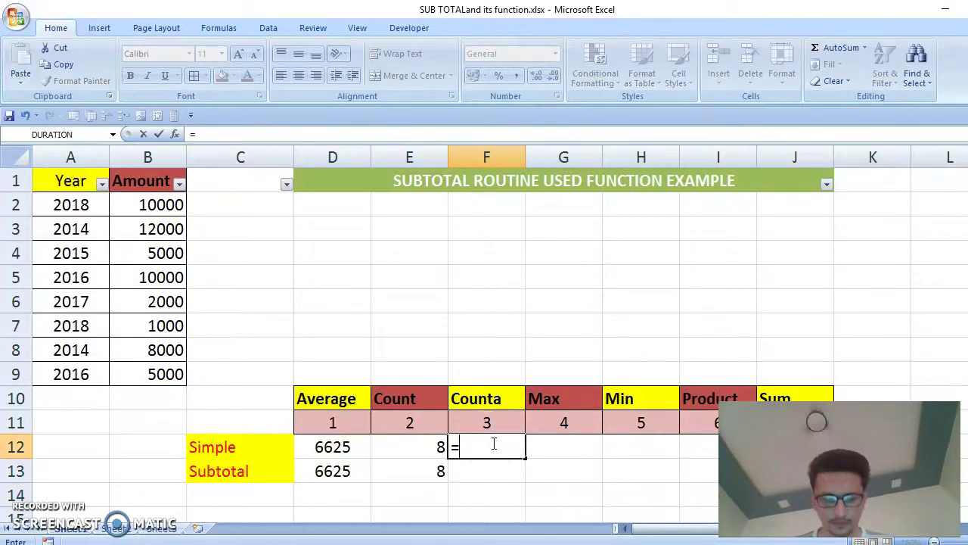
pyautogui.press('Tab')
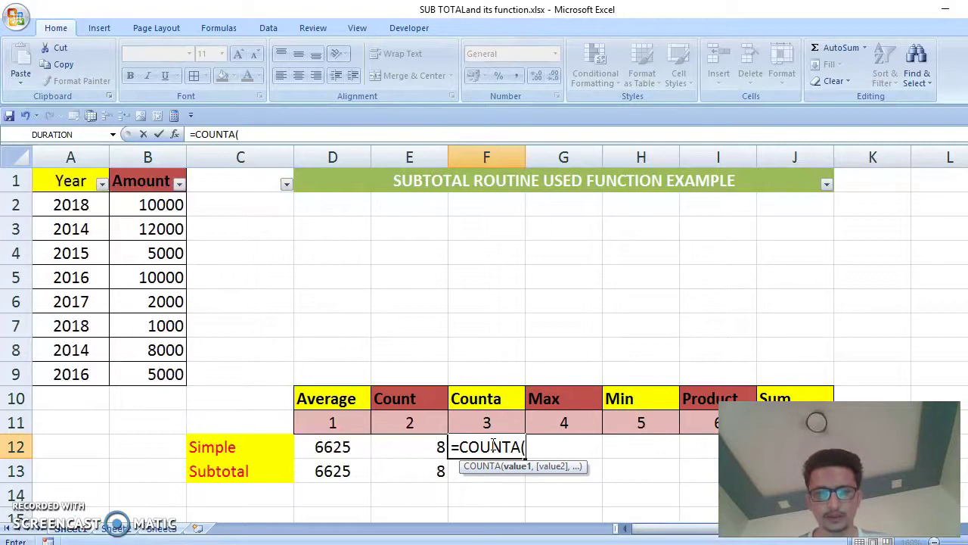
pyautogui.moveTo(151, 204); pyautogui.dragTo(163, 363)
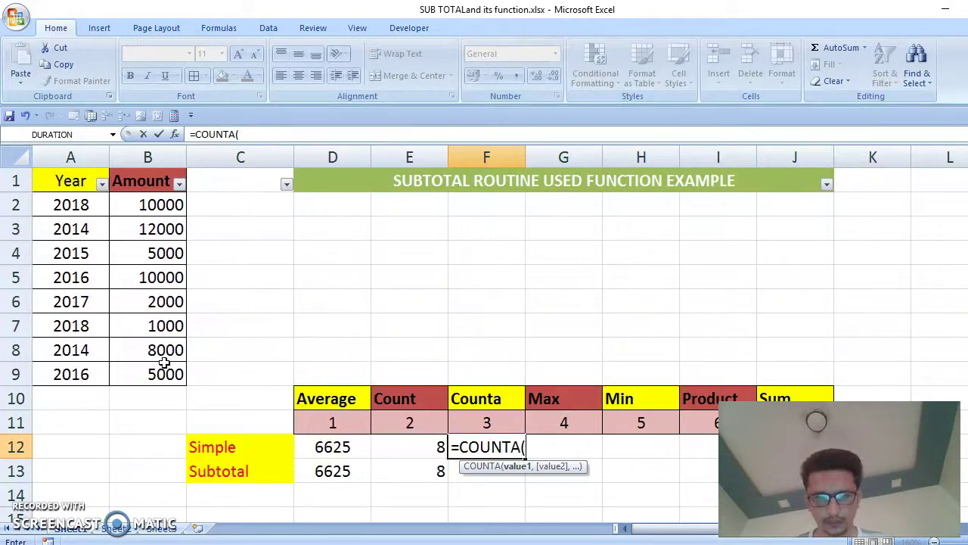
pyautogui.moveTo(152, 208); pyautogui.dragTo(182, 376)
pyautogui.write(')')
pyautogui.press('Return')
# Enter a SUBTOTAL formula in F13 with function 3 (COUNTA) over B2:B9.
pyautogui.write('=subto')
pyautogui.press('Tab')
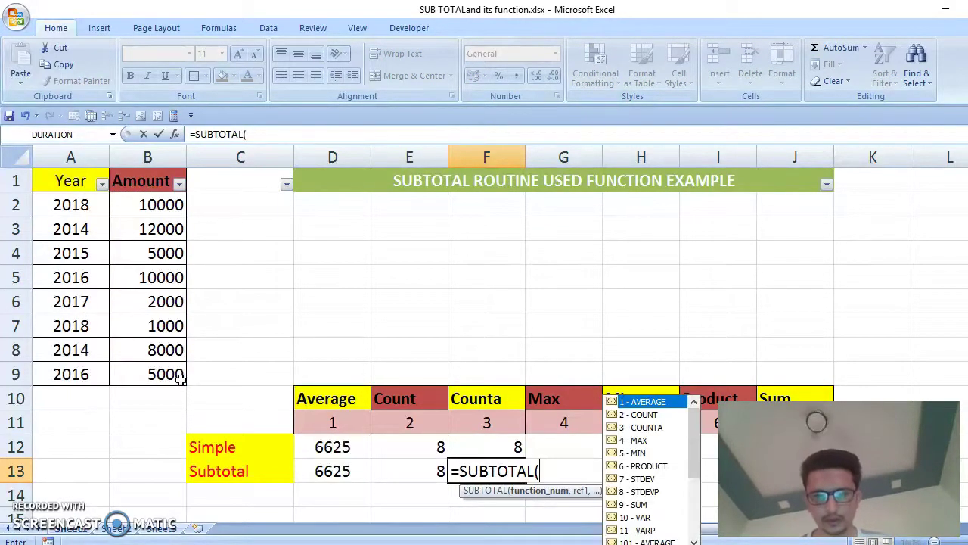
pyautogui.doubleClick(634, 428)
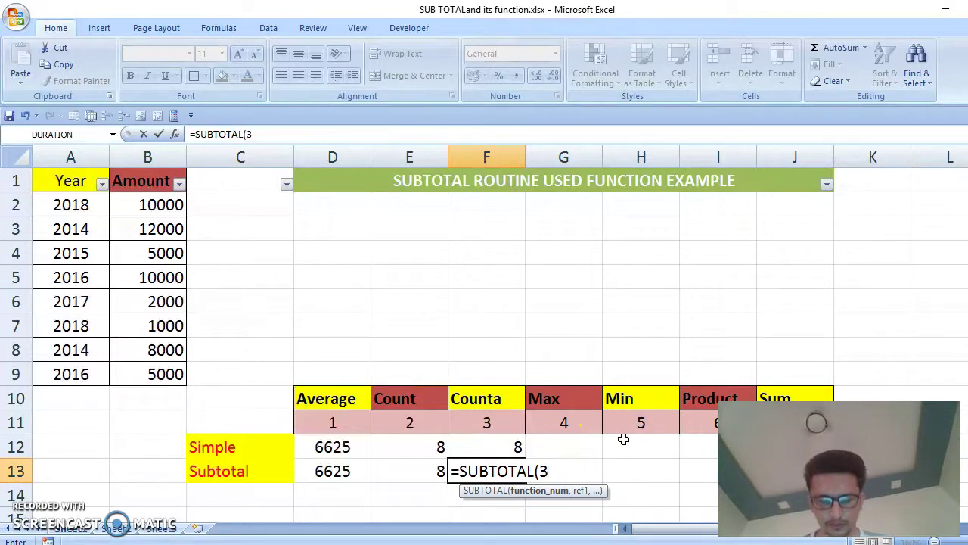
pyautogui.write(',')
pyautogui.moveTo(171, 203); pyautogui.dragTo(174, 373)
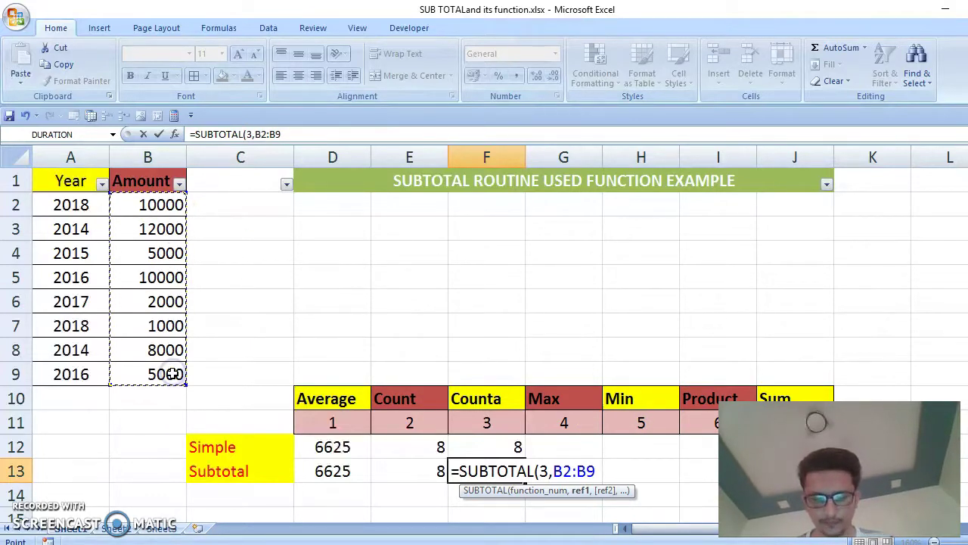
pyautogui.press('Return')
# Enter =MAX(B2:B9) in G12 for the Simple row's maximum Amount.
pyautogui.click(557, 449)
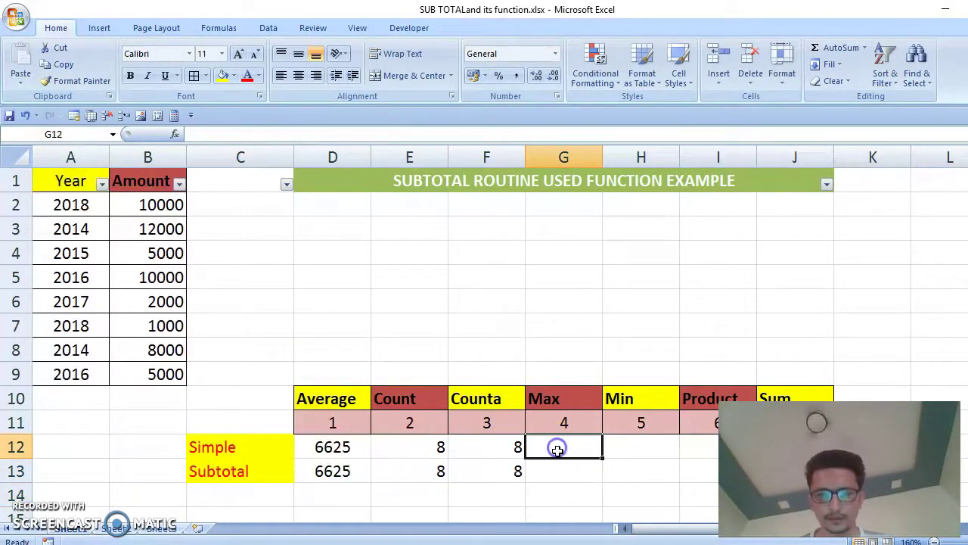
pyautogui.write('=ma')
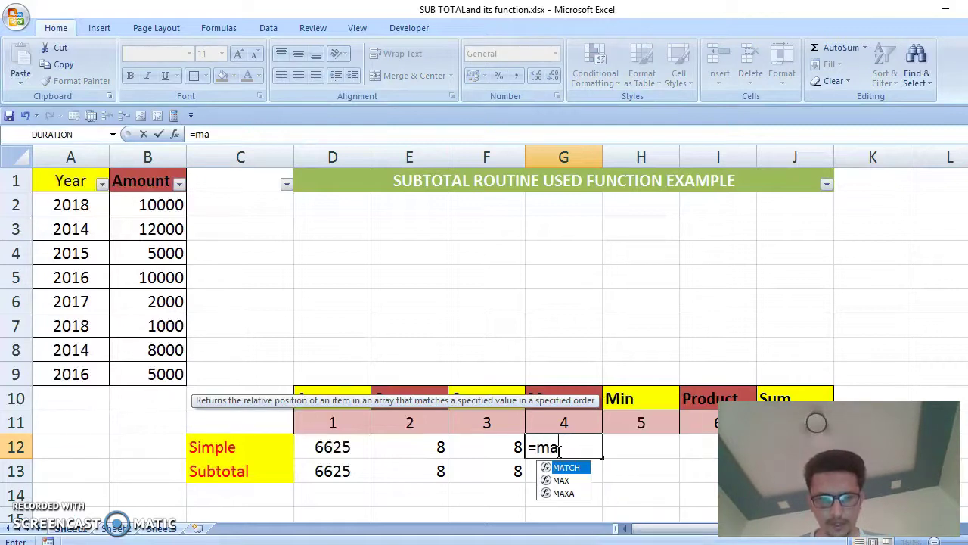
pyautogui.write('x')
pyautogui.press('Tab')
pyautogui.moveTo(143, 203); pyautogui.dragTo(156, 371)
pyautogui.write(')')
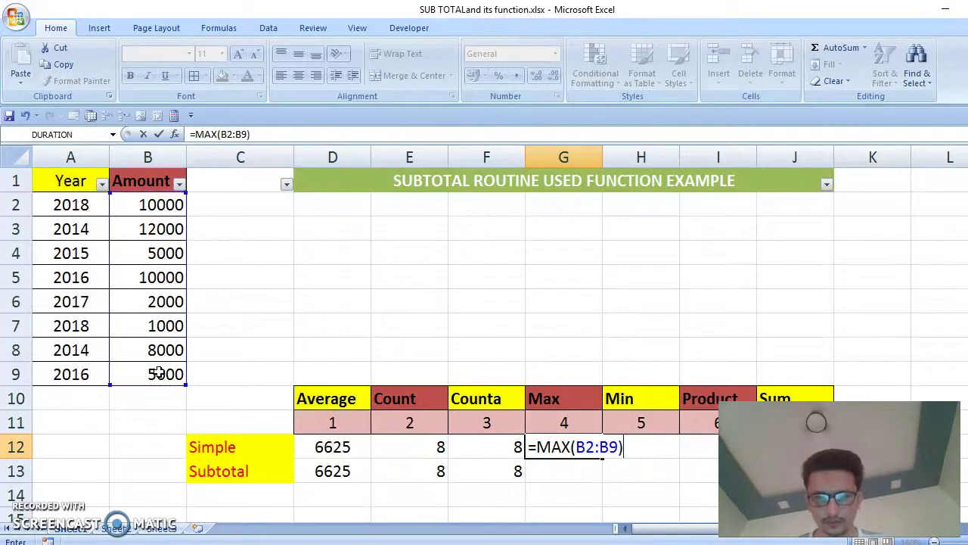
pyautogui.press('Return')
# Enter a SUBTOTAL formula in G13 with function number 4 (MAX) over the Amount values B2:B9.
pyautogui.write('=subto')
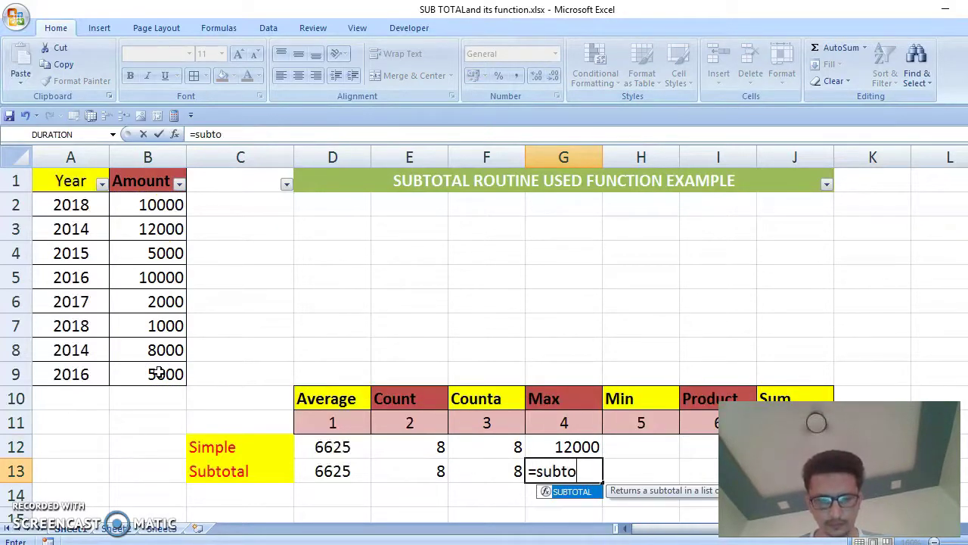
pyautogui.write('ta')
pyautogui.press('Tab')
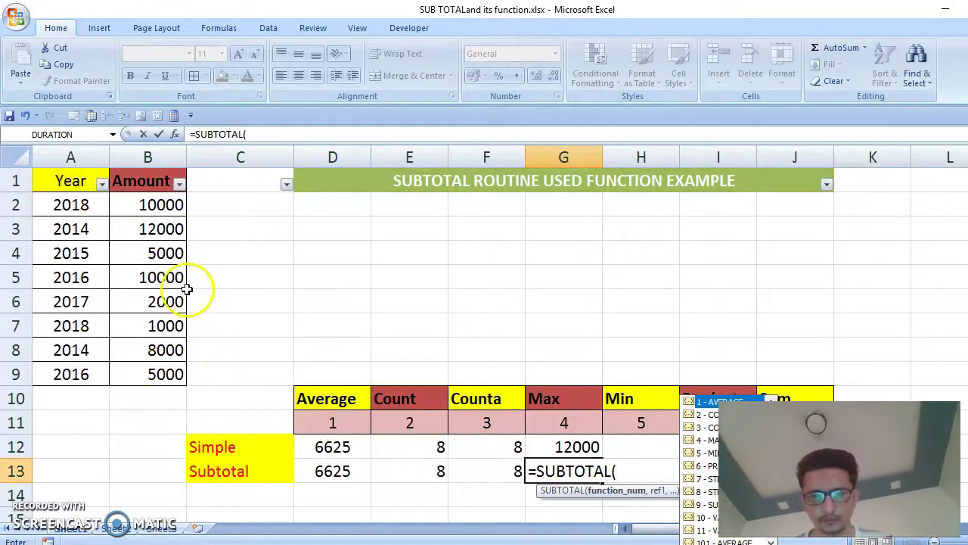
pyautogui.write('4,')
pyautogui.moveTo(166, 204); pyautogui.dragTo(165, 374)
pyautogui.press('Return')
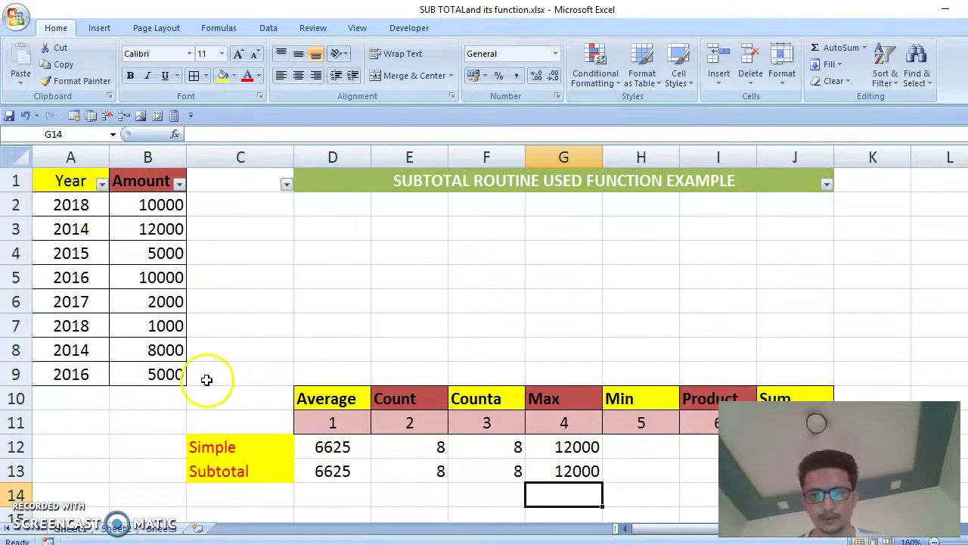
# Enter a MIN formula over B2:B9 in H12 for the Simple row's minimum Amount.
pyautogui.scroll(-2, 598, 441)
pyautogui.click(645, 299)
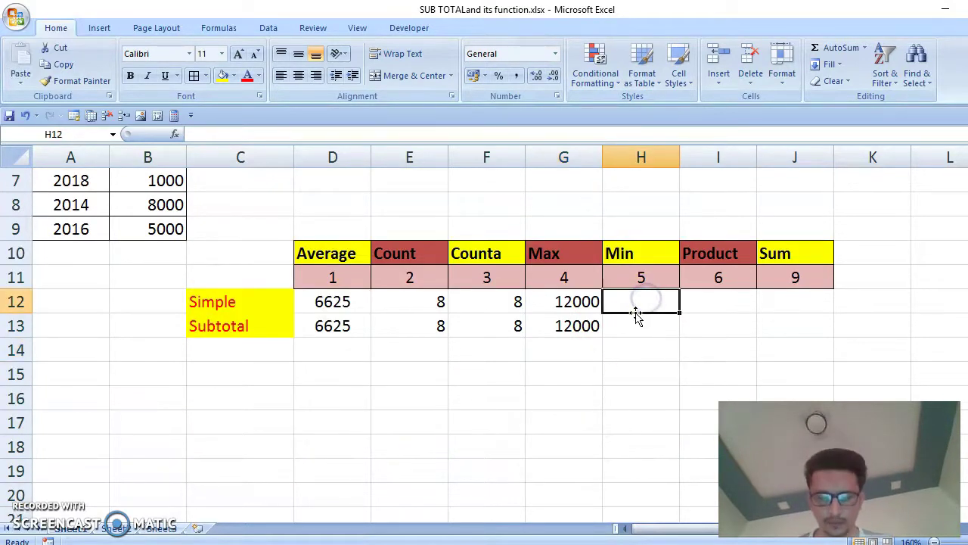
pyautogui.write('=min')
pyautogui.press('Tab')
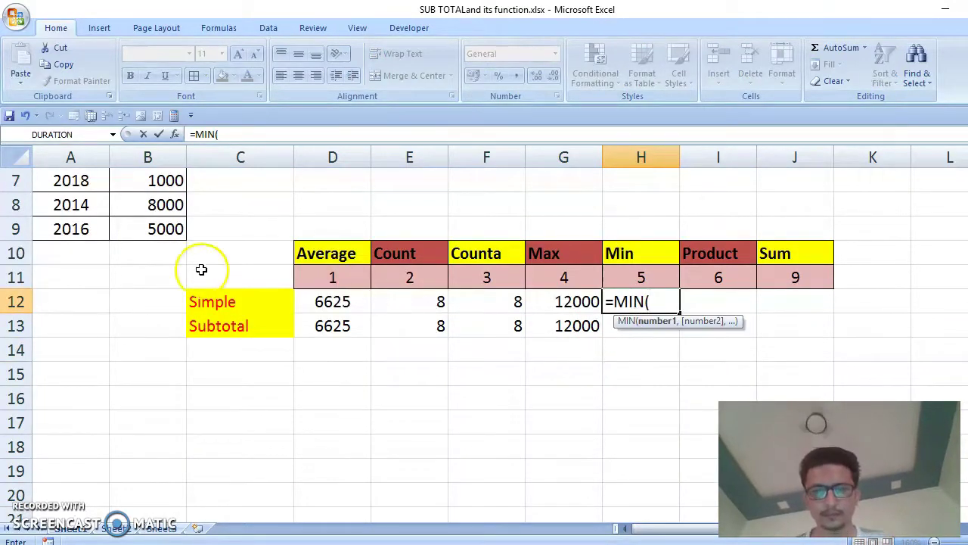
pyautogui.scroll(2, 201, 269)
pyautogui.moveTo(148, 204); pyautogui.dragTo(145, 374)
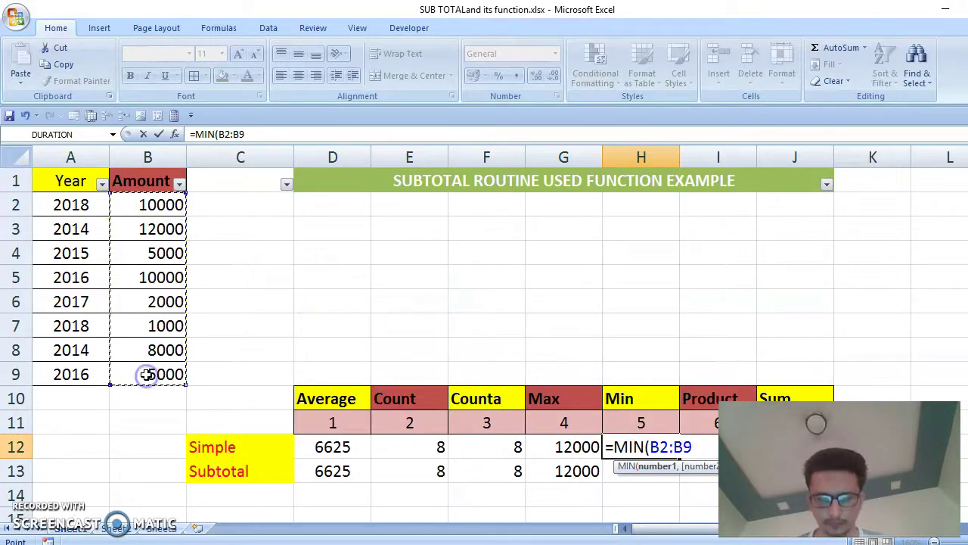
pyautogui.press('Return')
# Enter a SUBTOTAL formula in H13 with function number 5 (MIN) over B2:B9.
pyautogui.write('=su')
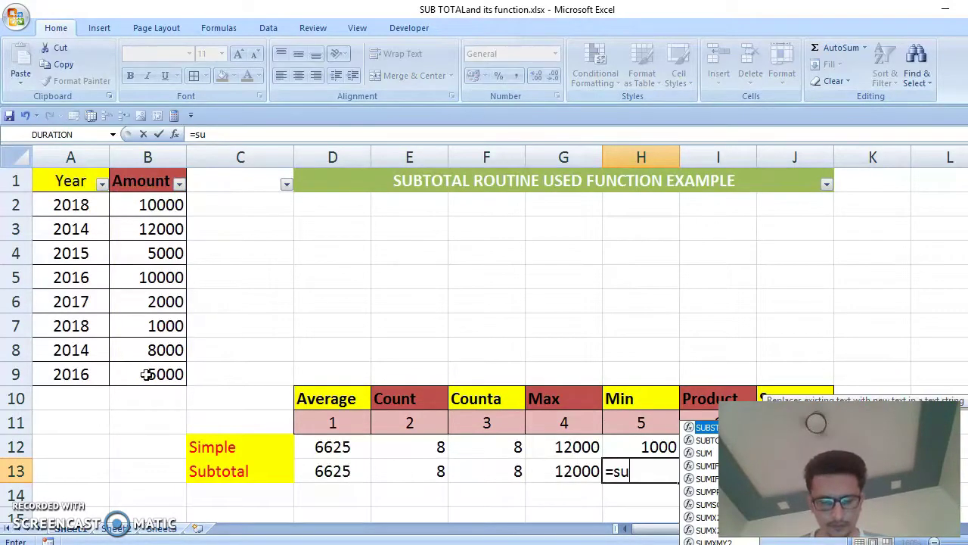
pyautogui.write('btota')
pyautogui.press('Tab')
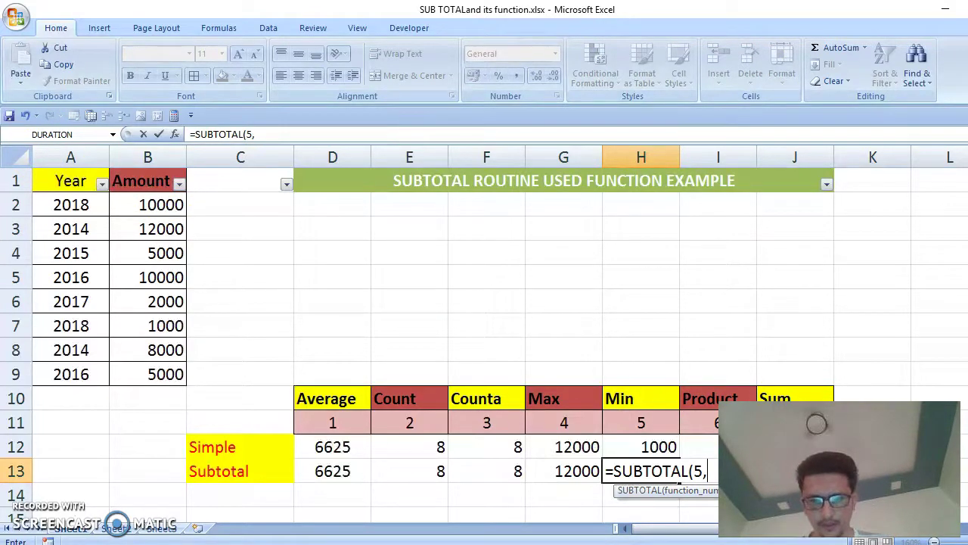
pyautogui.moveTo(159, 204); pyautogui.dragTo(158, 380)
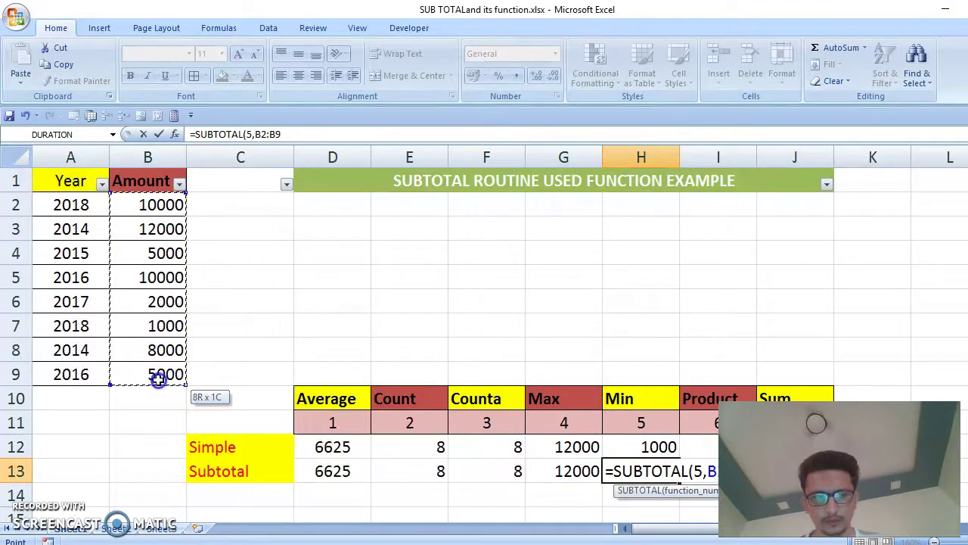
pyautogui.press('Return')
pyautogui.scroll(-2, 174, 374)
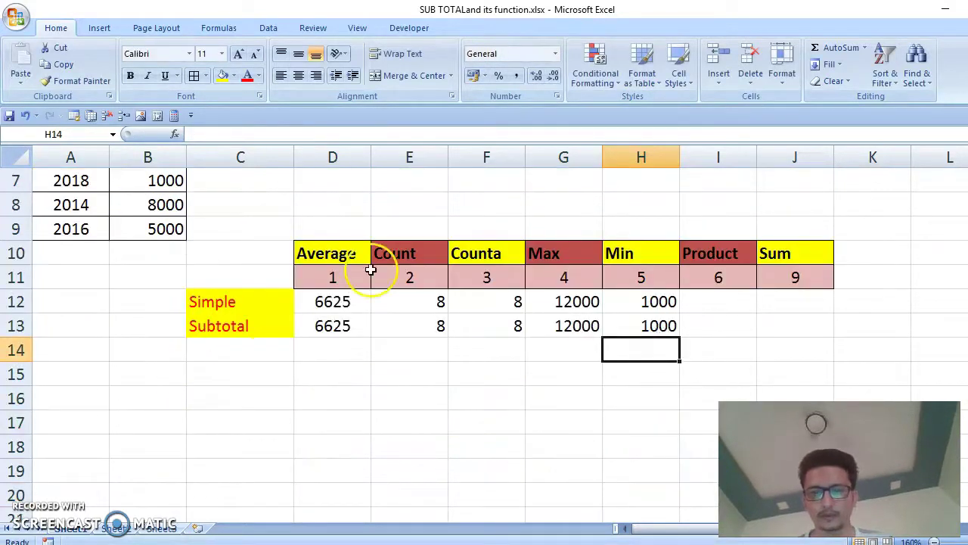
pyautogui.click(745, 309)
pyautogui.write('=')
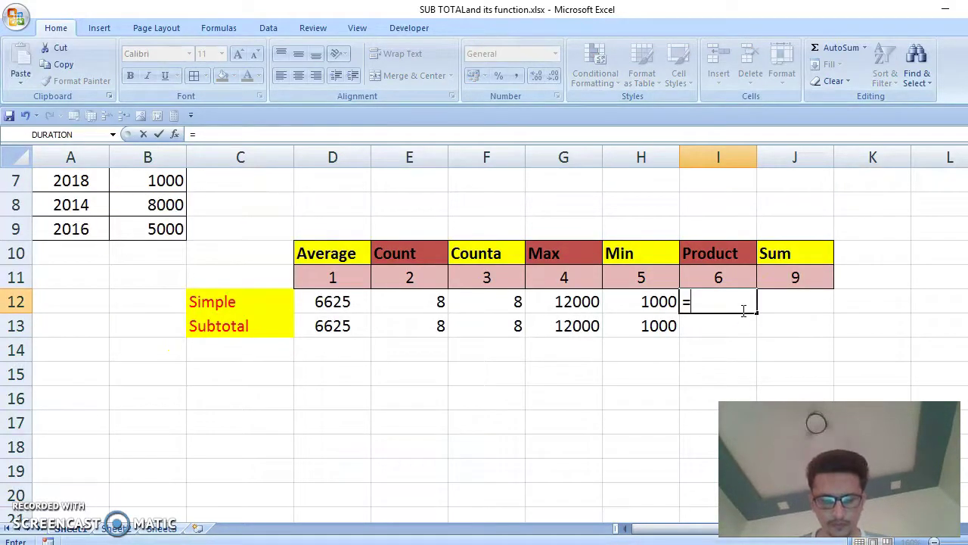
pyautogui.write('por')
pyautogui.press('BackSpace')
pyautogui.press('BackSpace')
pyautogui.write('roduvt')
pyautogui.press('Tab')
# Enter =PRODUCT(B2:B9) in I12 to multiply the Amount values for the Simple row.
pyautogui.click(694, 306)
pyautogui.write('=pro')
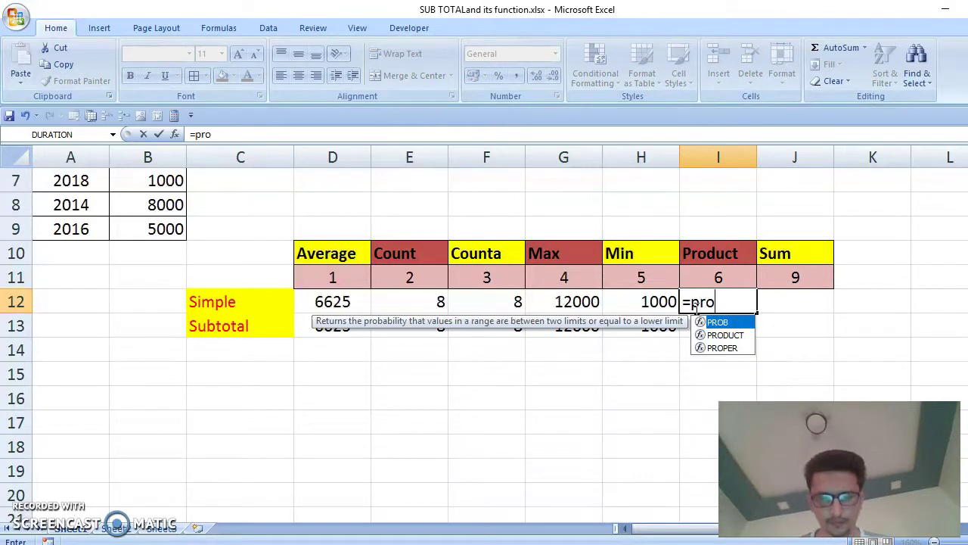
pyautogui.press('Down')
pyautogui.press('Tab')
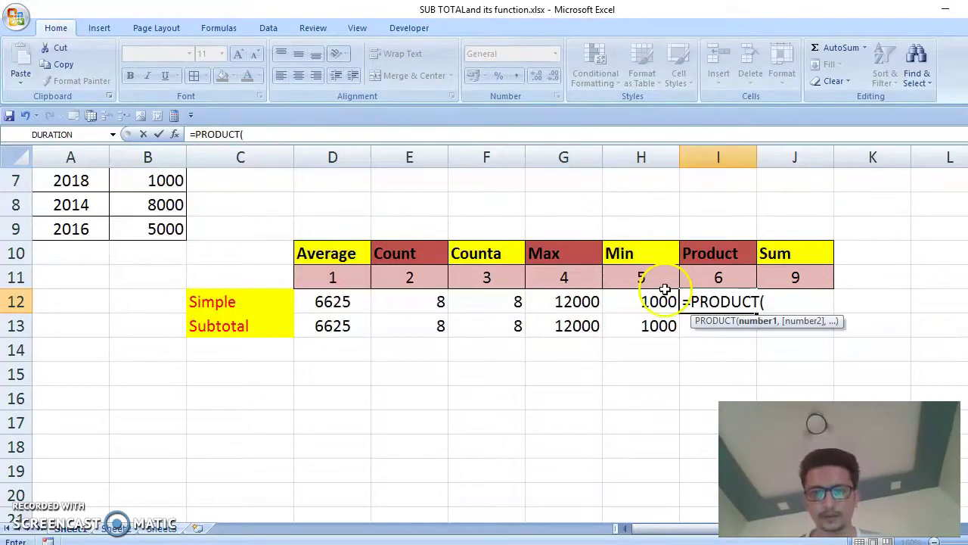
pyautogui.scroll(2, 288, 255)
pyautogui.moveTo(182, 205); pyautogui.dragTo(152, 368)
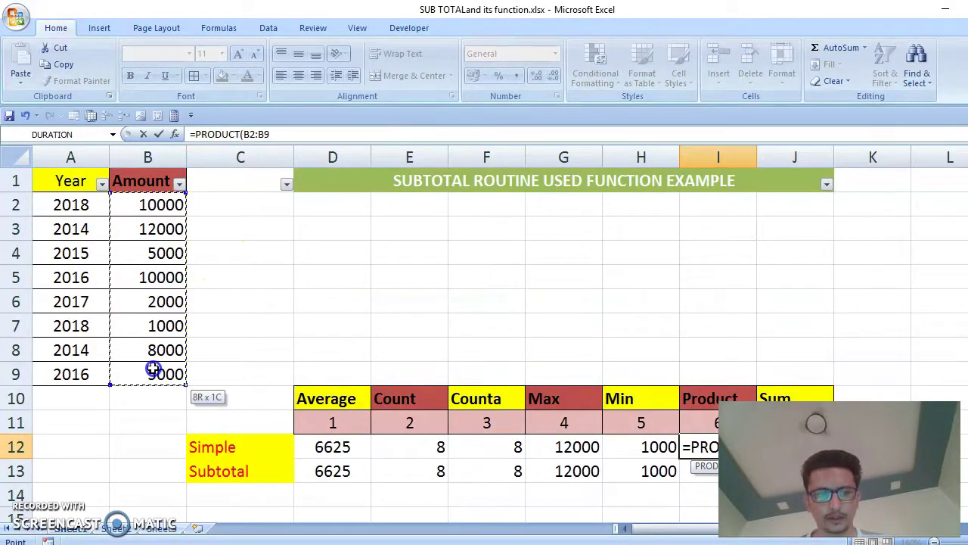
pyautogui.press('Return')
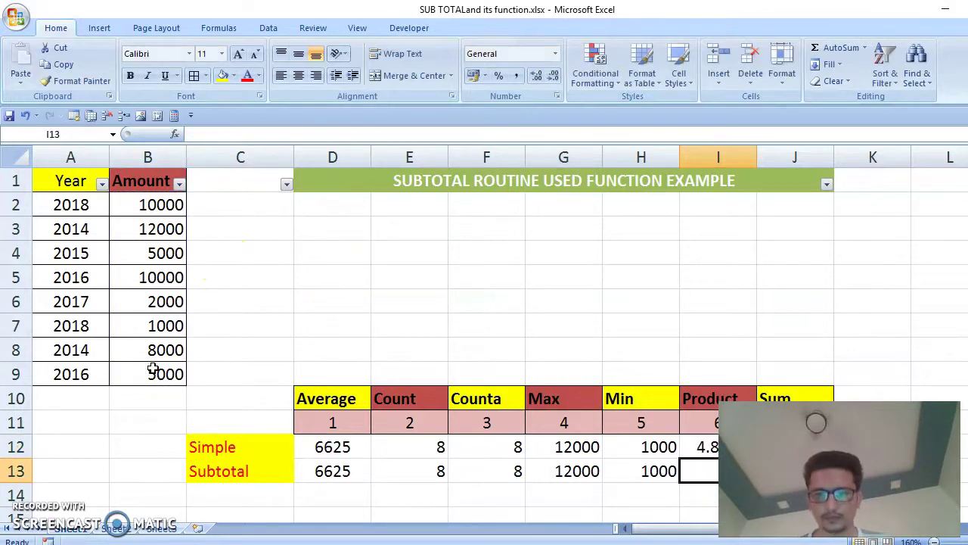
# Enter a SUBTOTAL formula in I13 with function number 6 (PRODUCT) over the Amount values B2:B9.
pyautogui.scroll(-1, 151, 361)
pyautogui.click(702, 374)
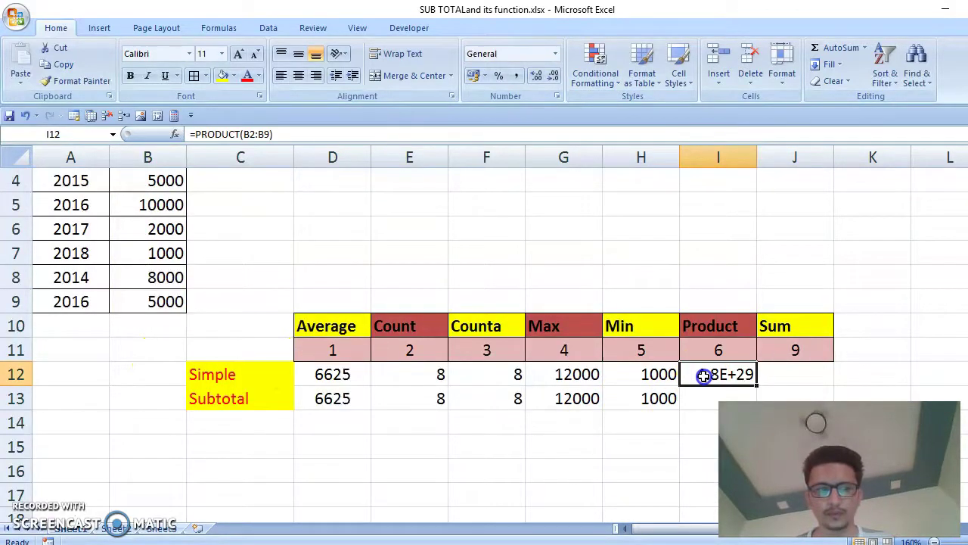
pyautogui.click(712, 402)
pyautogui.write('=subt')
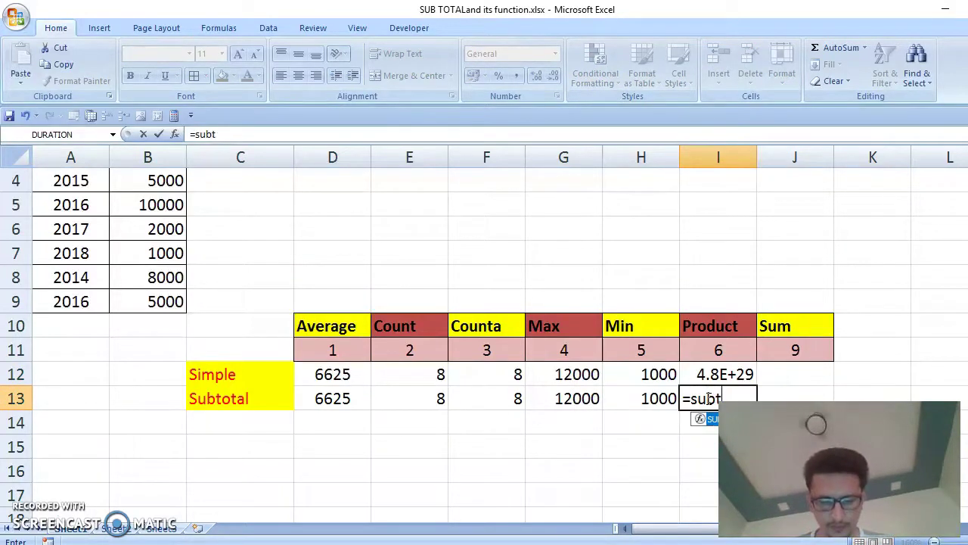
pyautogui.write('ota')
pyautogui.press('Tab')
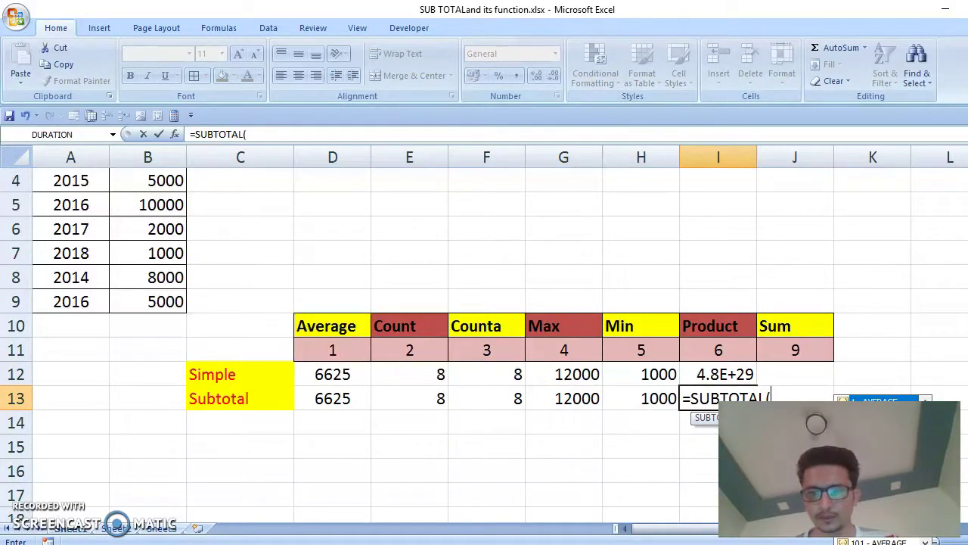
pyautogui.write('6,')
pyautogui.scroll(1, 249, 360)
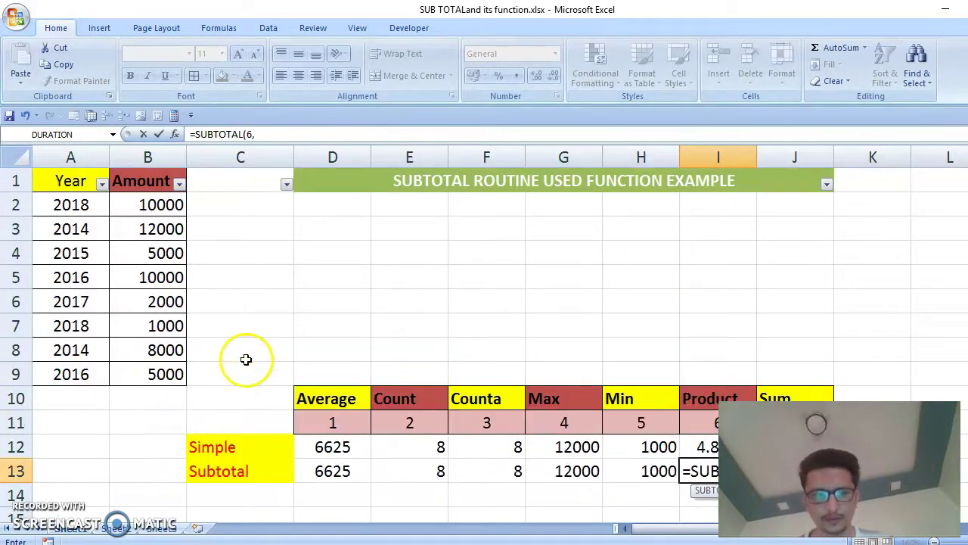
pyautogui.moveTo(151, 204); pyautogui.dragTo(167, 374)
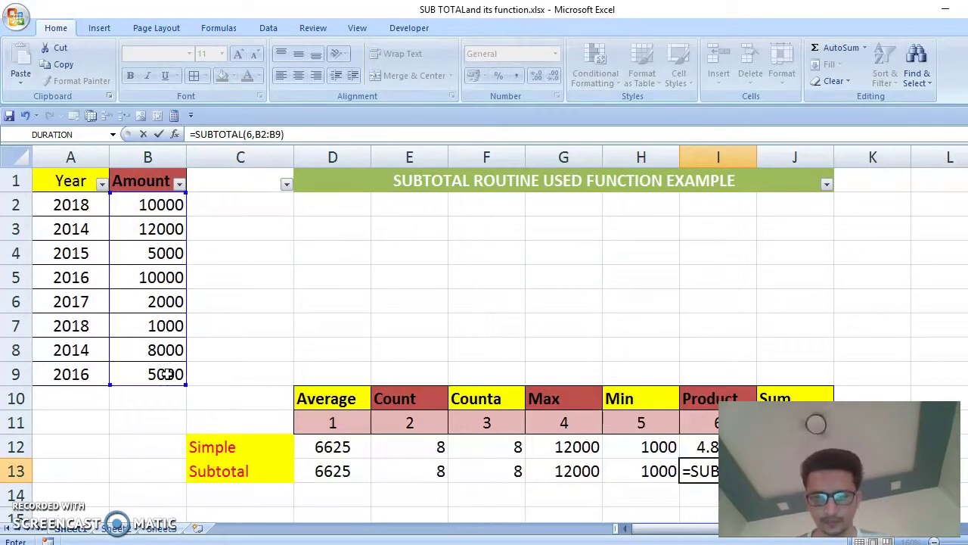
pyautogui.press('Return')
# Enter a SUBTOTAL formula with function number 9 over B2:B9 in the Simple row's Sum cell J12.
pyautogui.scroll(-4, 182, 371)
pyautogui.scroll(2, 803, 316)
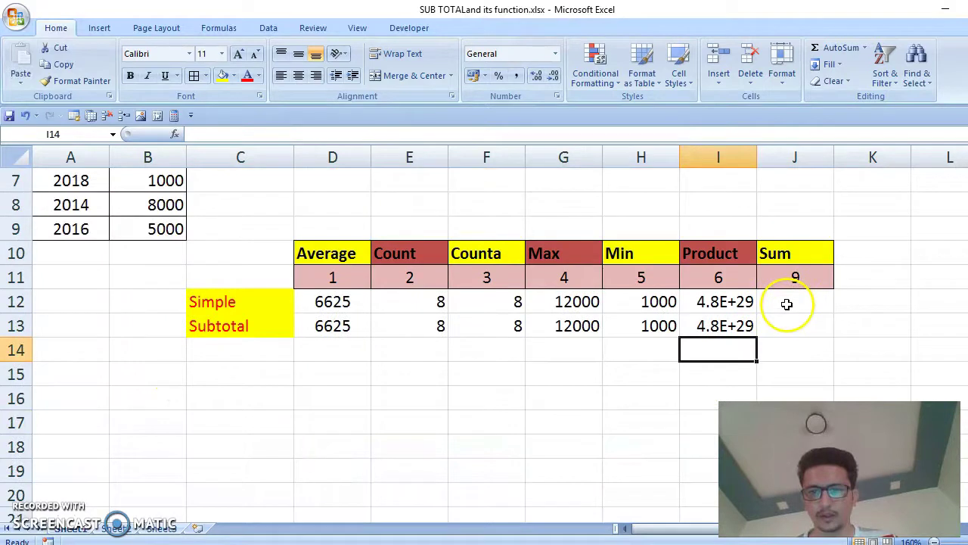
pyautogui.click(813, 304)
pyautogui.write('=subto')
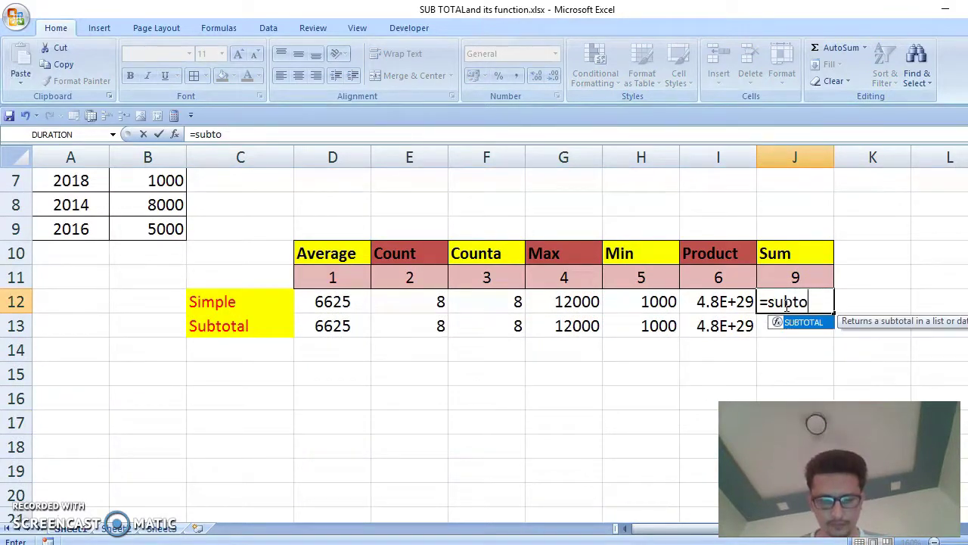
pyautogui.write('tal')
pyautogui.press('Tab')
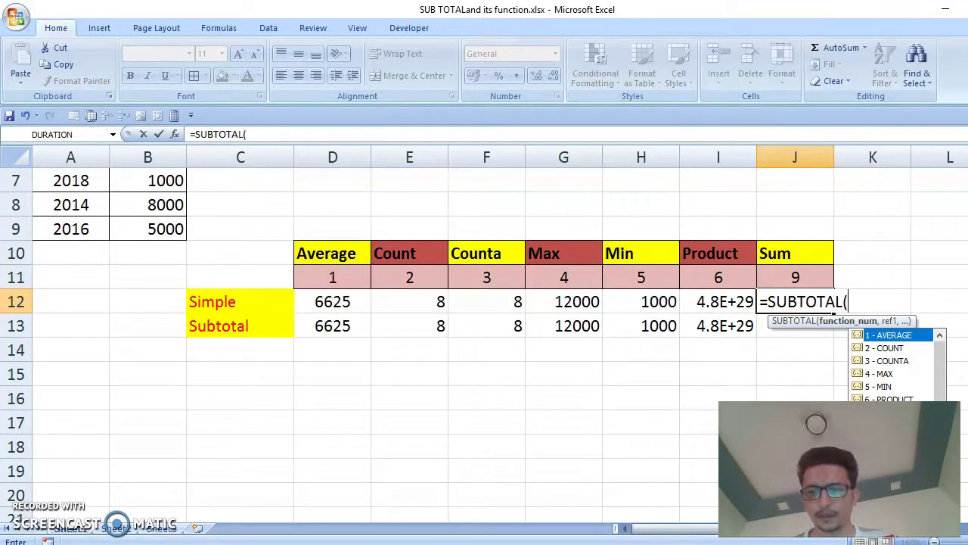
pyautogui.write('9')
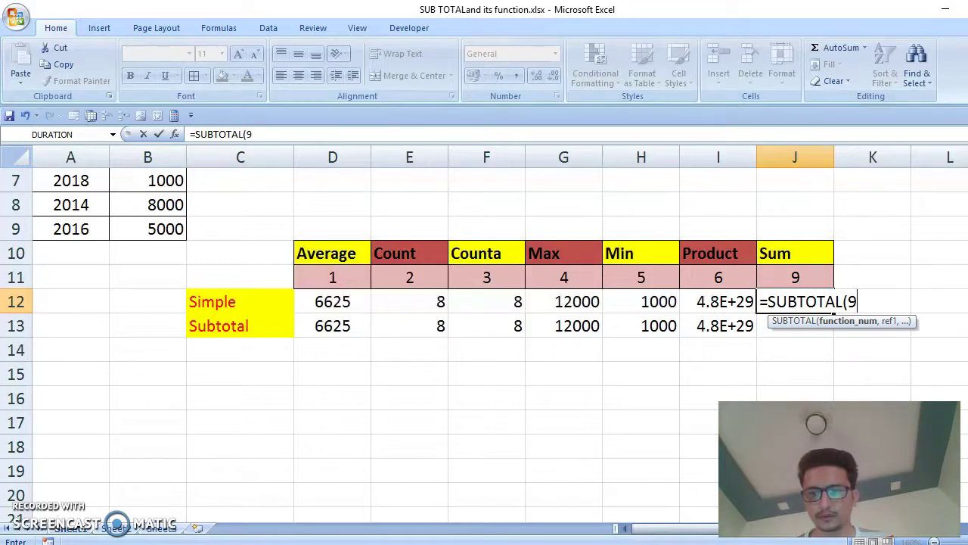
pyautogui.write(',')
pyautogui.scroll(2, 320, 287)
pyautogui.moveTo(160, 203); pyautogui.dragTo(182, 374)
pyautogui.write(')')
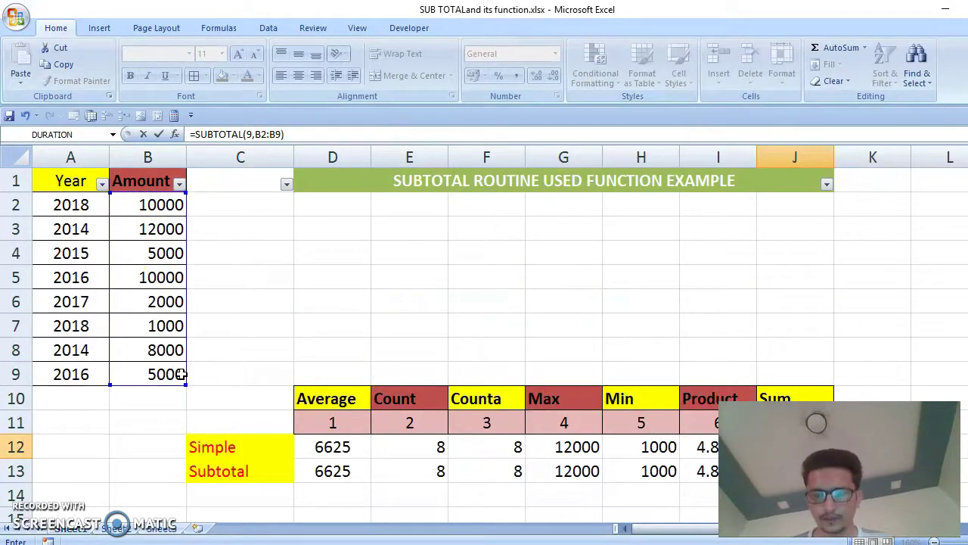
pyautogui.press('Return')
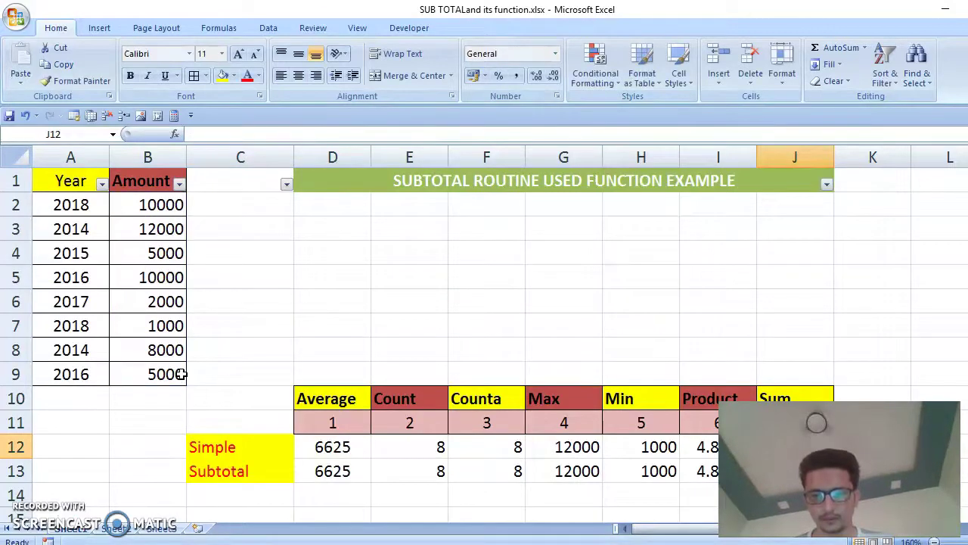
# Replace the formula in J12 with a SUM of the Amount values for the Simple row.
pyautogui.write('=sum')
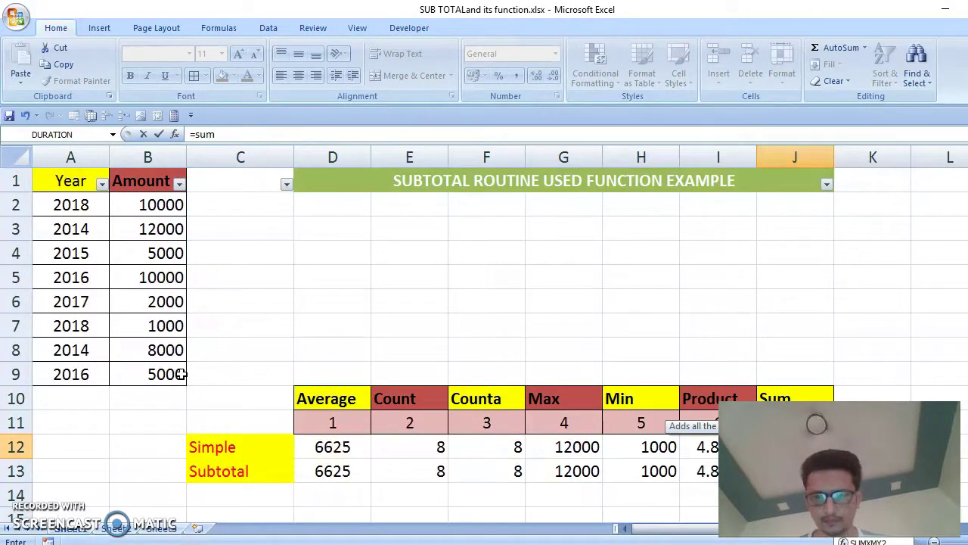
pyautogui.write('(')
pyautogui.moveTo(171, 205); pyautogui.dragTo(181, 394)
pyautogui.press('Return')
# Enter a SUBTOTAL formula in J13 with function number 9 (SUM) over the Amount values B2:B9.
pyautogui.write('=subt')
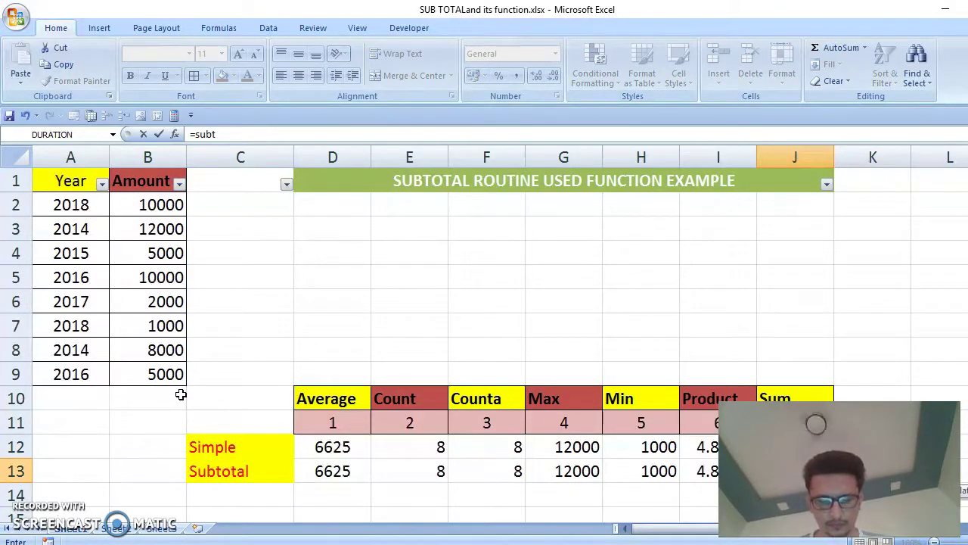
pyautogui.press('Tab')
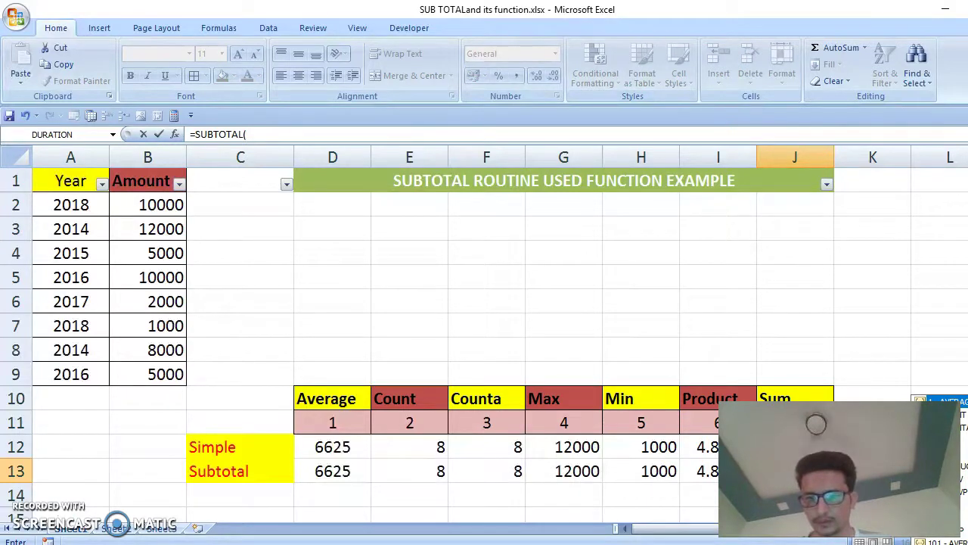
pyautogui.write('9,')
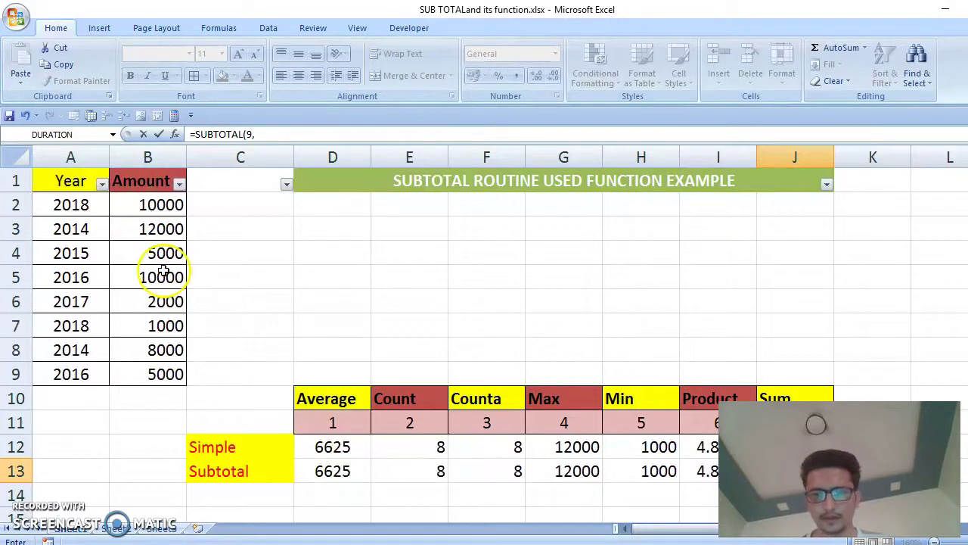
pyautogui.moveTo(151, 204); pyautogui.dragTo(168, 374)
pyautogui.press('Return')
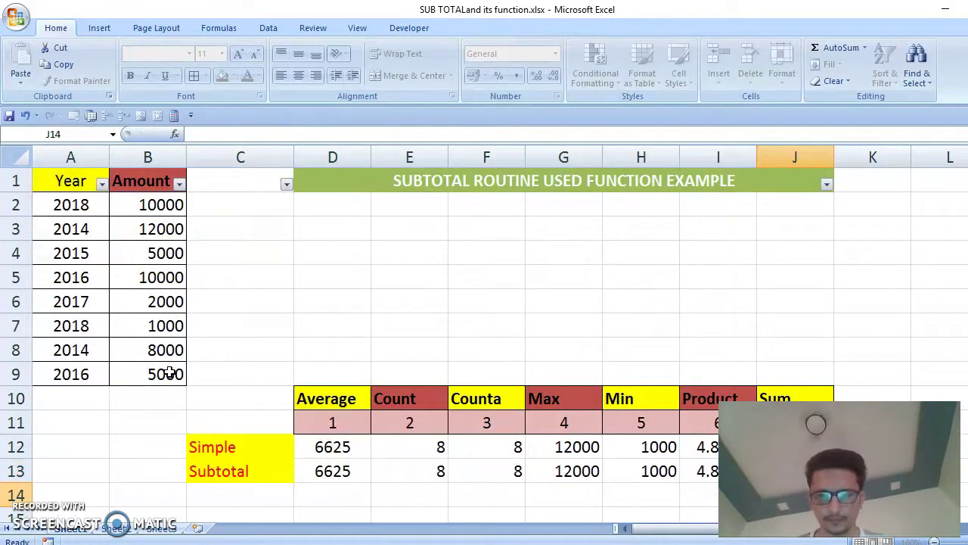
# Autofit the Product column I and turn on Wrap Text for its result cells I12:I13.
pyautogui.scroll(-3, 326, 307)
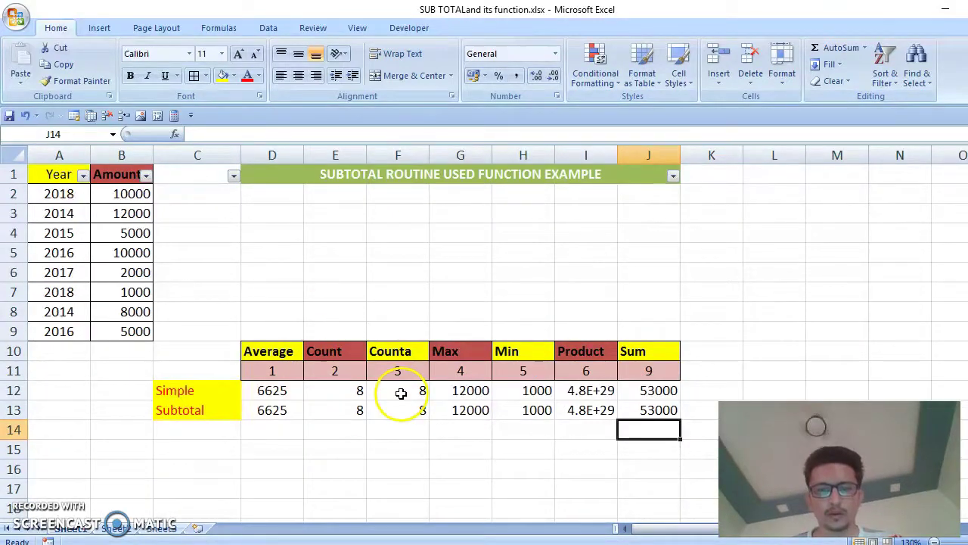
pyautogui.doubleClick(618, 155)
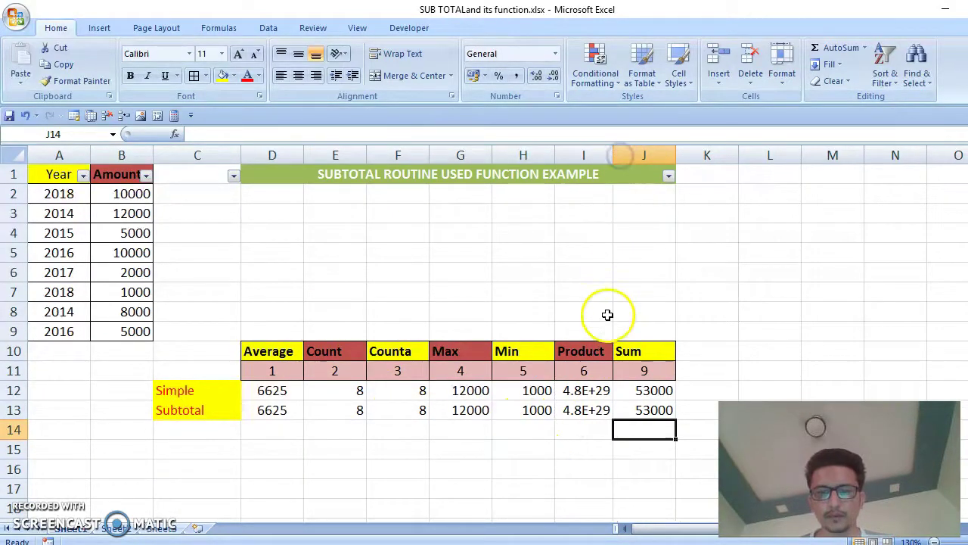
pyautogui.moveTo(589, 390); pyautogui.dragTo(594, 403)
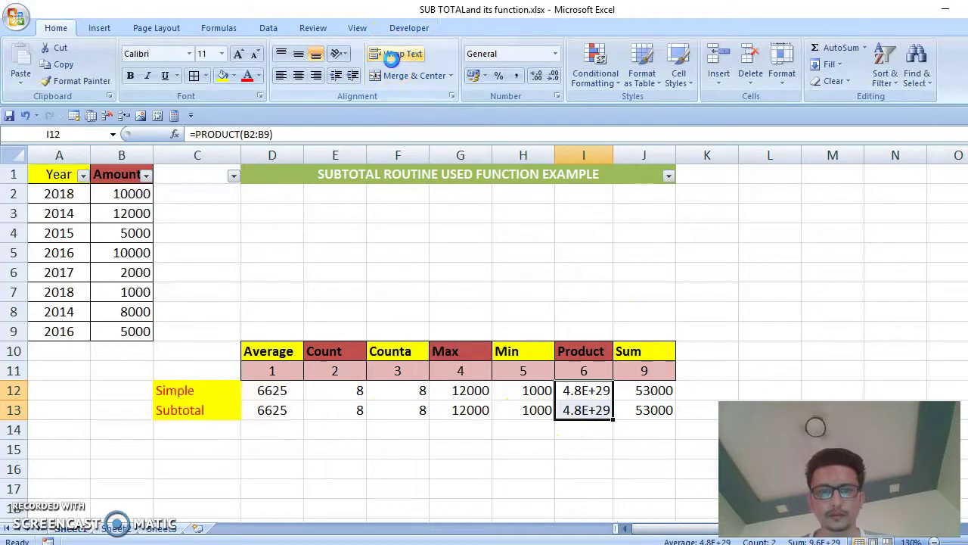
# Widen the Product column I to a little over one and a half times the width of its neighbouring columns.
pyautogui.moveTo(609, 155); pyautogui.dragTo(758, 158)
pyautogui.moveTo(793, 160); pyautogui.dragTo(793, 157)
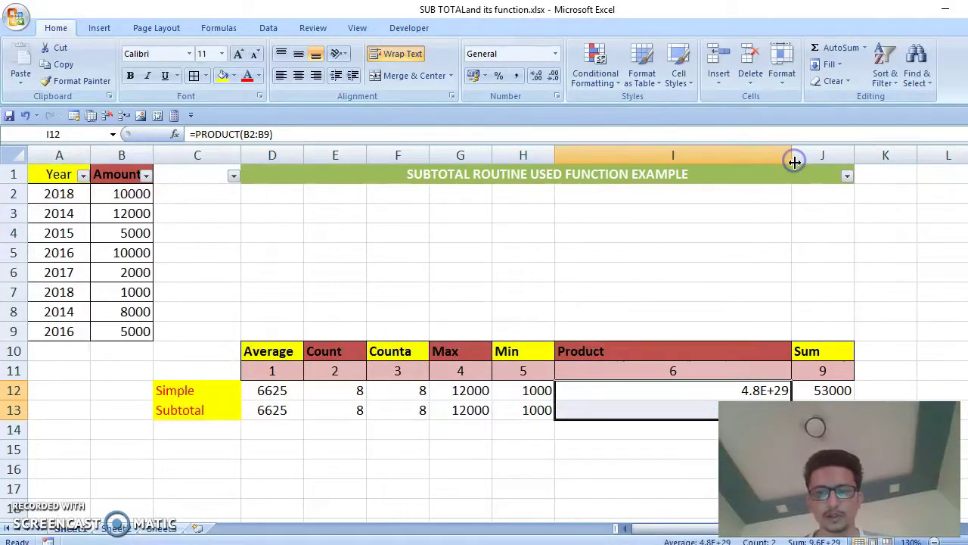
pyautogui.click(713, 402)
pyautogui.click(710, 392)
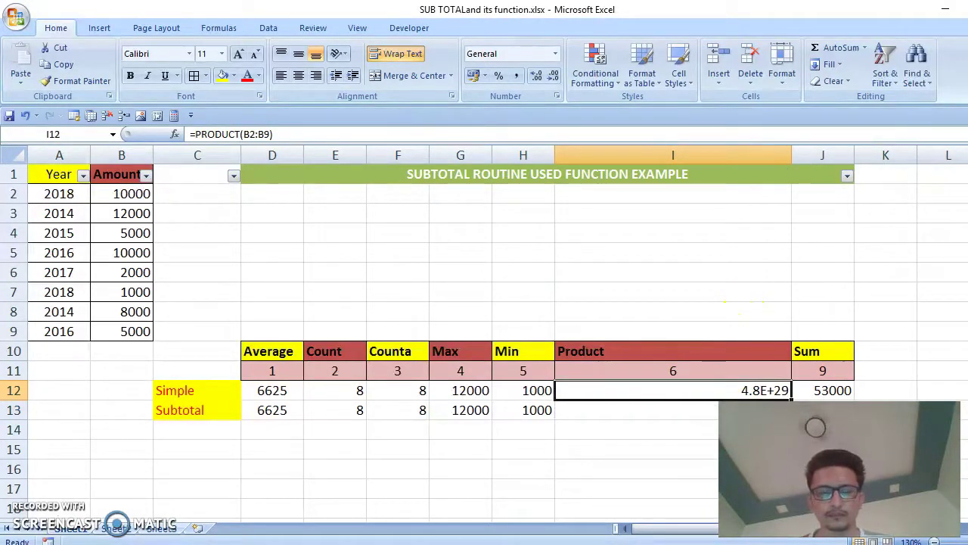
pyautogui.moveTo(793, 155); pyautogui.dragTo(659, 206)
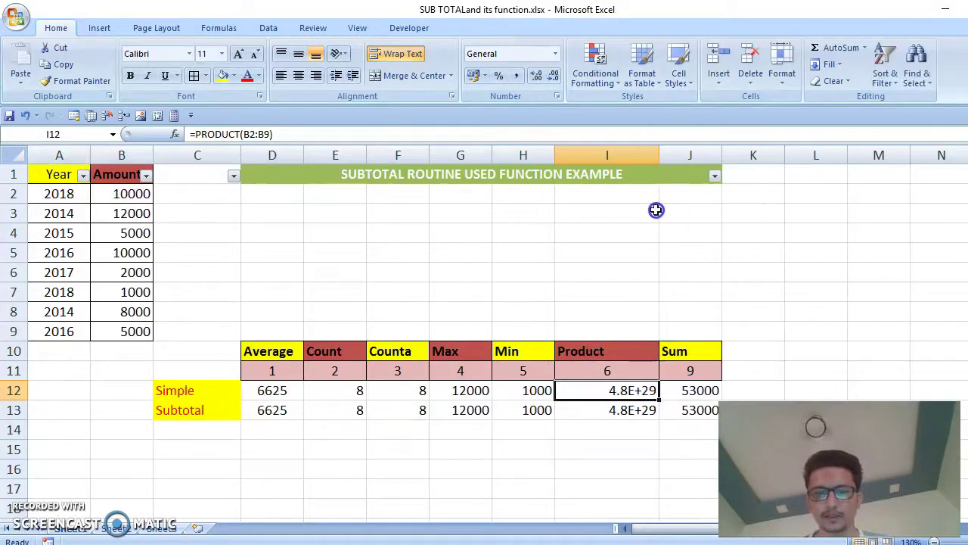
# Replace the Amount values in B2:B9 with 10, 20, 30, 40, 50, 60, 70 and 80 and check the Product result.
pyautogui.click(122, 194)
pyautogui.write('100')
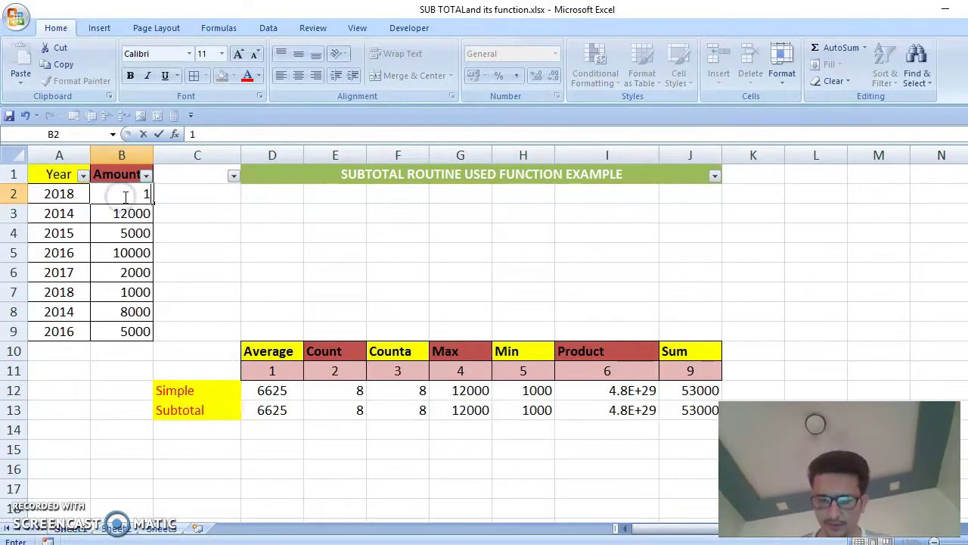
pyautogui.press('BackSpace')
pyautogui.press('Return')
pyautogui.write('20')
pyautogui.press('Return')
pyautogui.write('30')
pyautogui.press('Return')
pyautogui.write('40')
pyautogui.press('Return')
pyautogui.write('50')
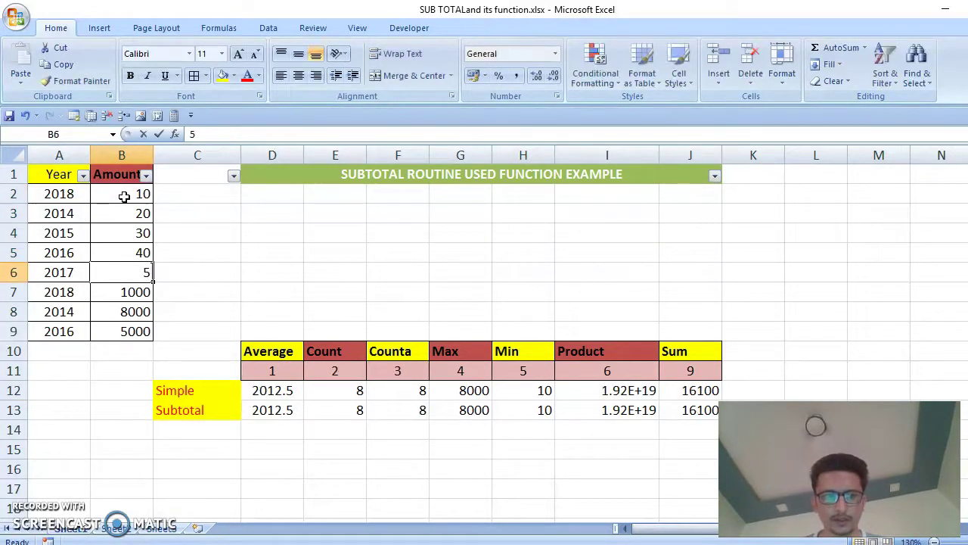
pyautogui.press('Return')
pyautogui.write('60')
pyautogui.press('Return')
pyautogui.write('70')
pyautogui.press('Return')
pyautogui.write('80')
pyautogui.press('Return')
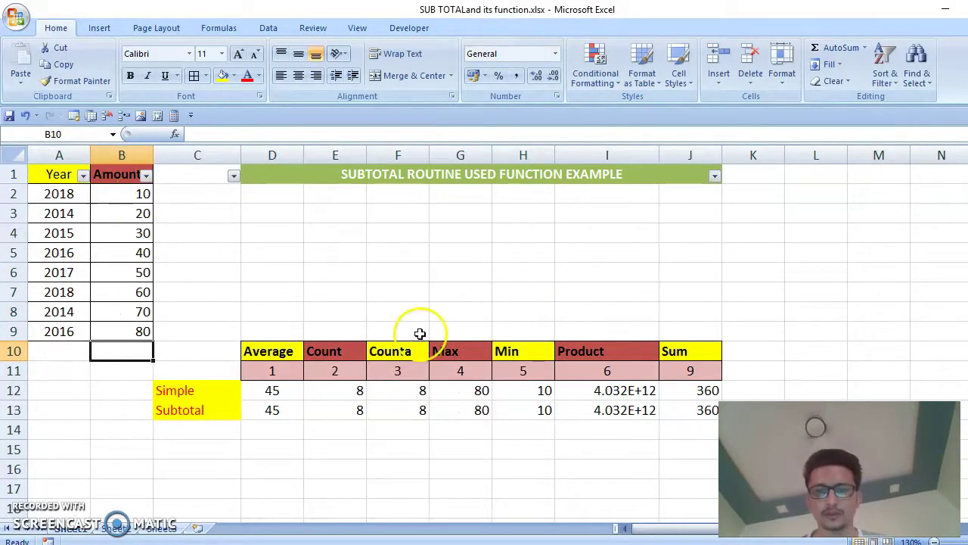
pyautogui.click(611, 409)
# Replace the Amount values in B2:B9 with 1, 2, 3, 5, 4, 6, 7 and 8.
pyautogui.click(147, 194)
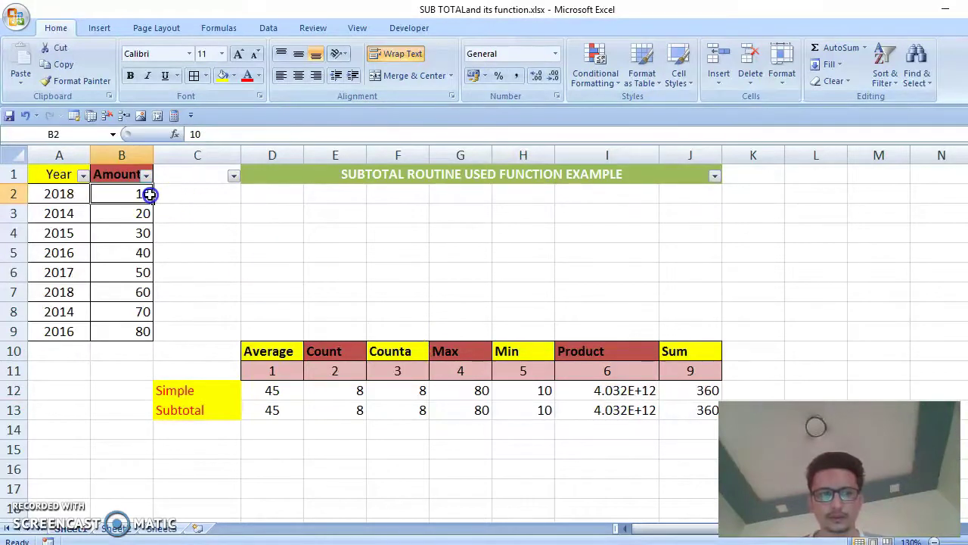
pyautogui.write('1')
pyautogui.press('Return')
pyautogui.write('2')
pyautogui.press('Return')
pyautogui.write('3')
pyautogui.press('Return')
pyautogui.write('5')
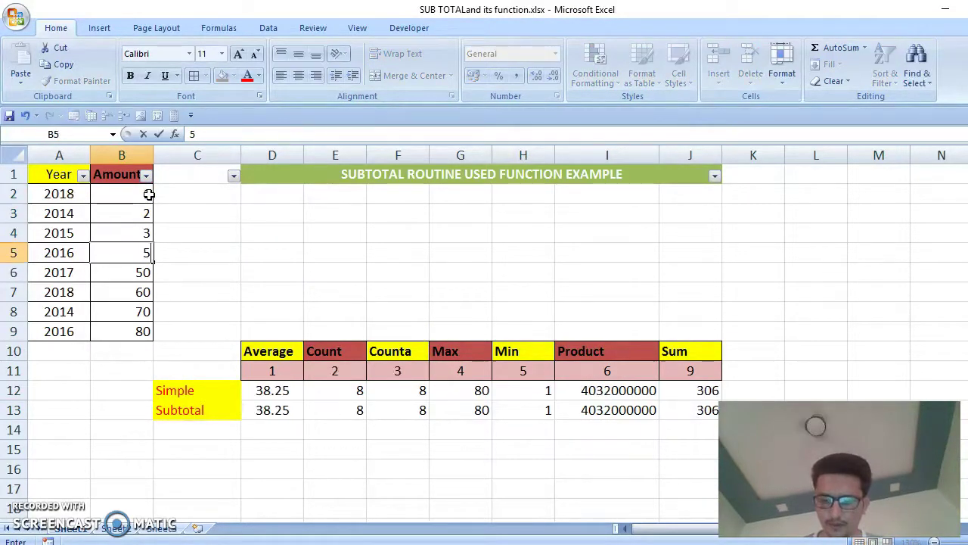
pyautogui.press('Return')
pyautogui.write('4')
pyautogui.press('Return')
pyautogui.write('6')
pyautogui.press('Return')
pyautogui.write('7')
pyautogui.press('Return')
pyautogui.write('8')
pyautogui.press('Return')
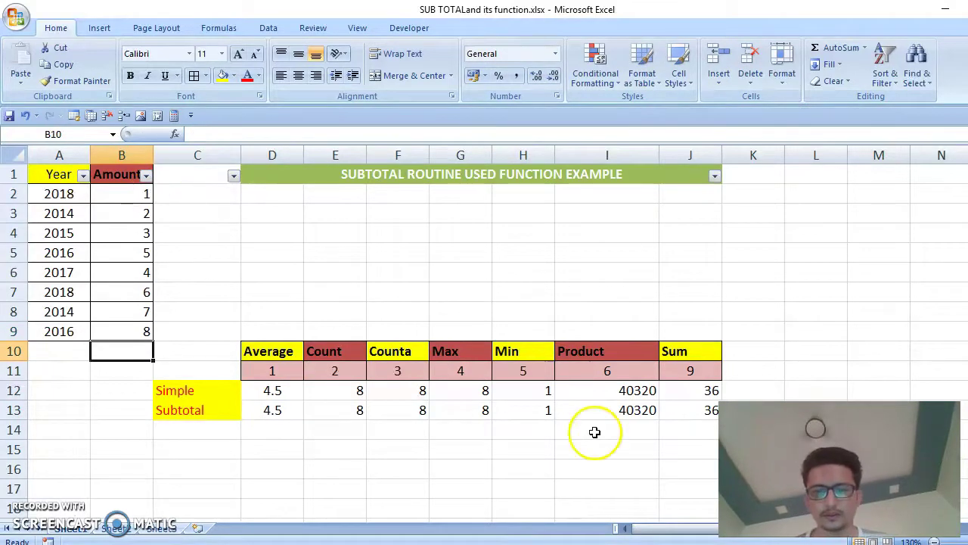
# Compare the unfiltered results of the Simple and Subtotal rows across D12:J13, including the Product and Average formulas.
pyautogui.click(612, 410)
pyautogui.click(614, 389)
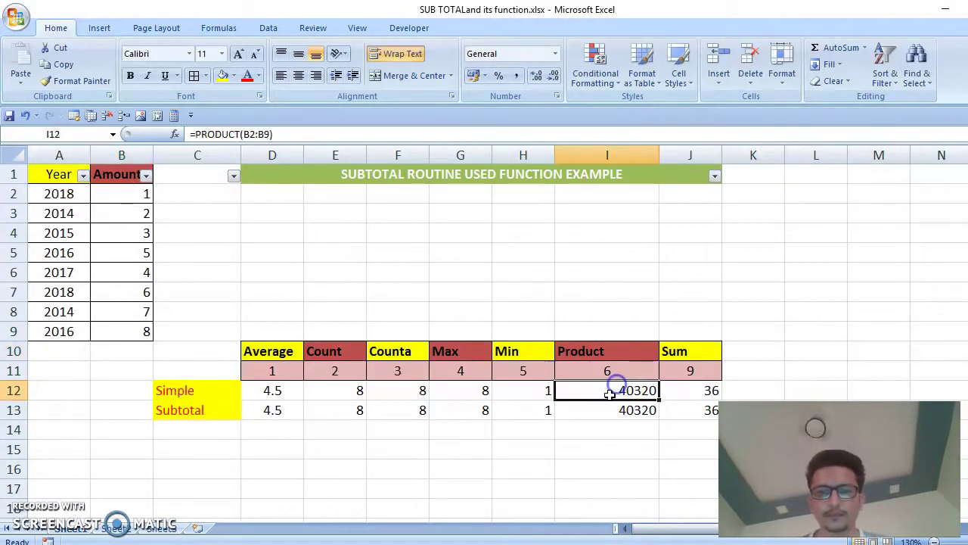
pyautogui.click(274, 389)
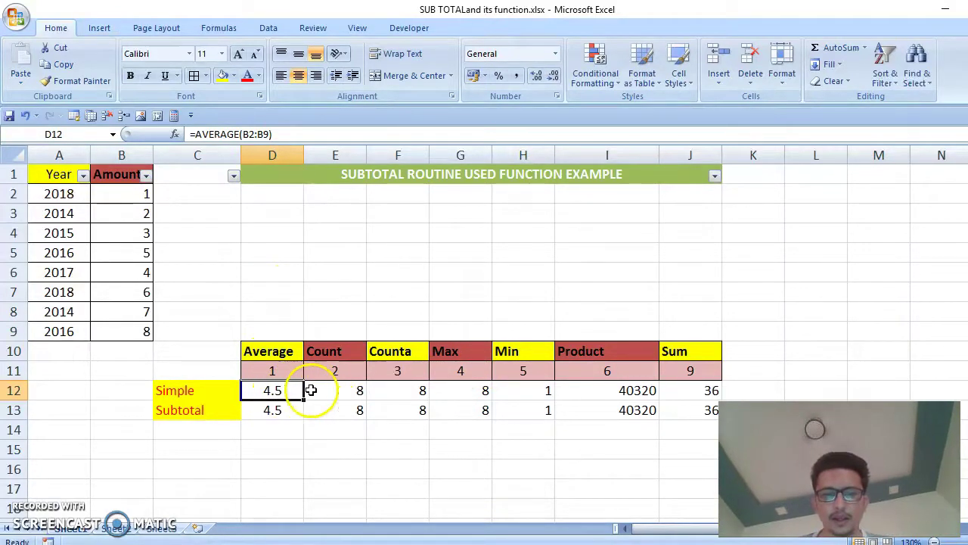
pyautogui.moveTo(274, 409); pyautogui.dragTo(681, 406)
pyautogui.moveTo(266, 389); pyautogui.dragTo(711, 390)
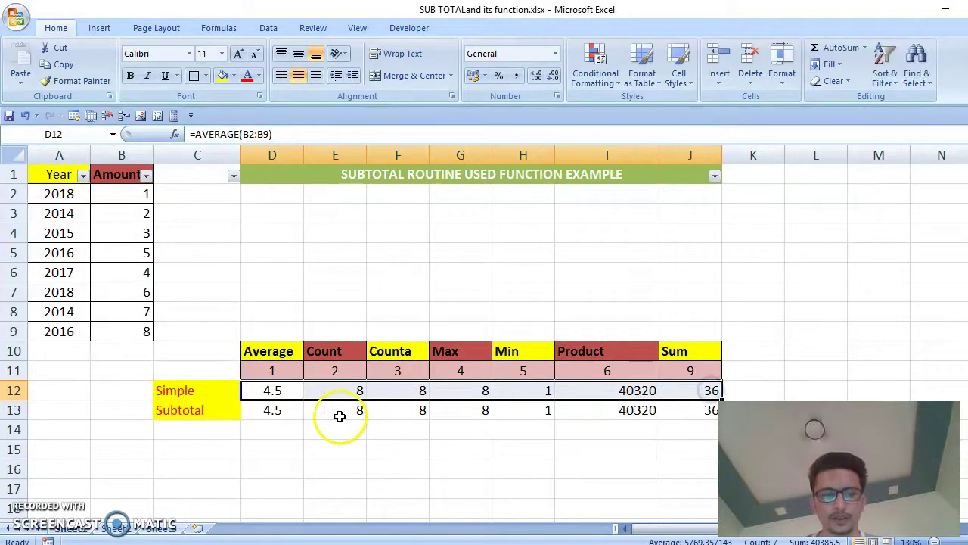
pyautogui.click(264, 391)
pyautogui.click(270, 409)
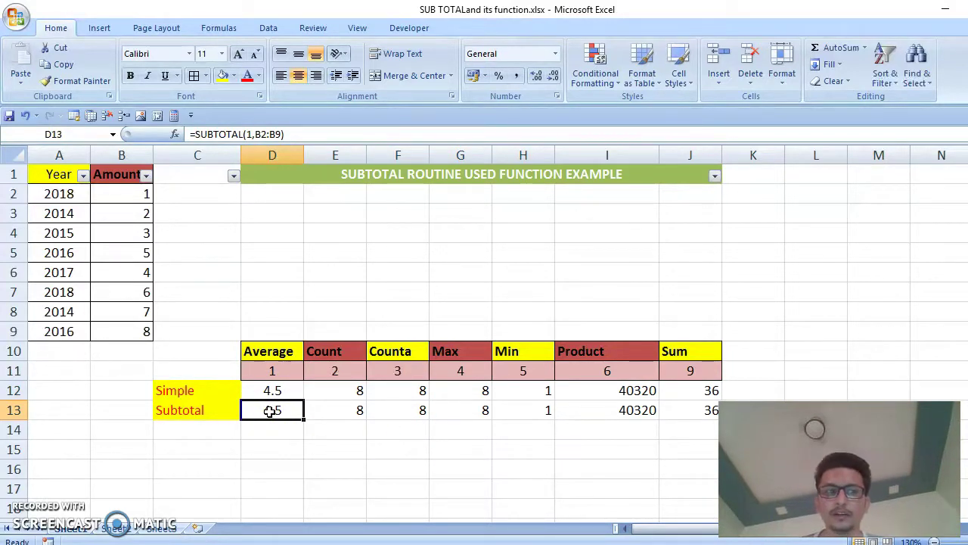
# Filter the Year column to show only the 2014 records.
pyautogui.click(83, 175)
pyautogui.click(89, 298)
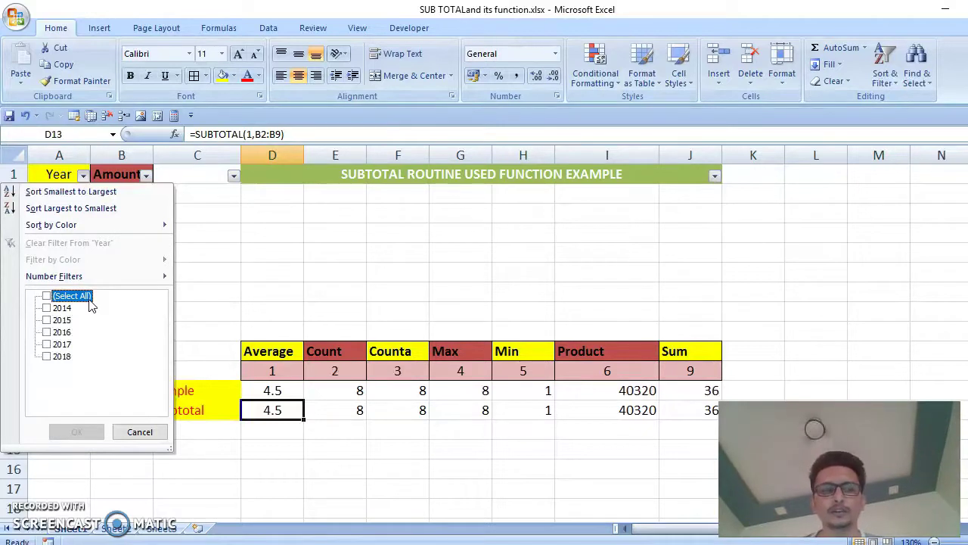
pyautogui.click(76, 309)
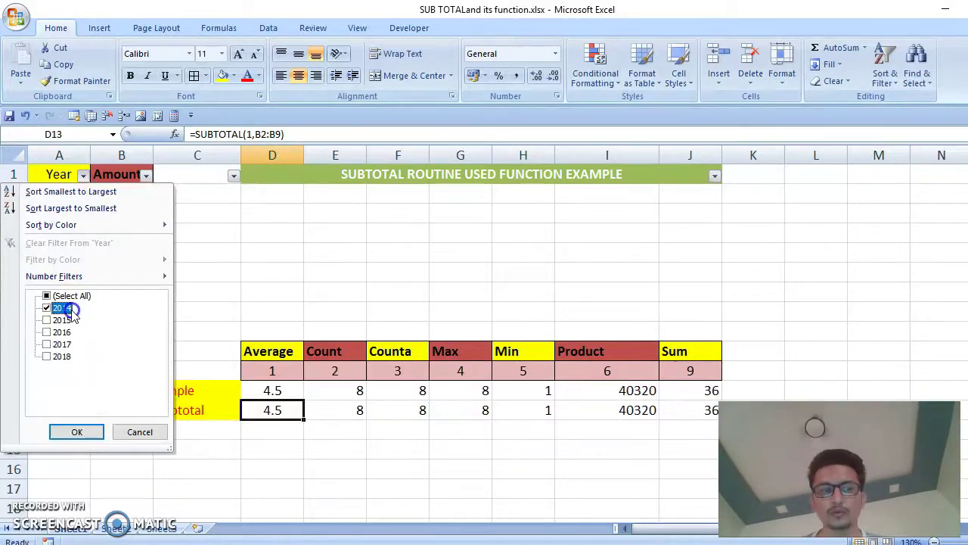
pyautogui.click(78, 432)
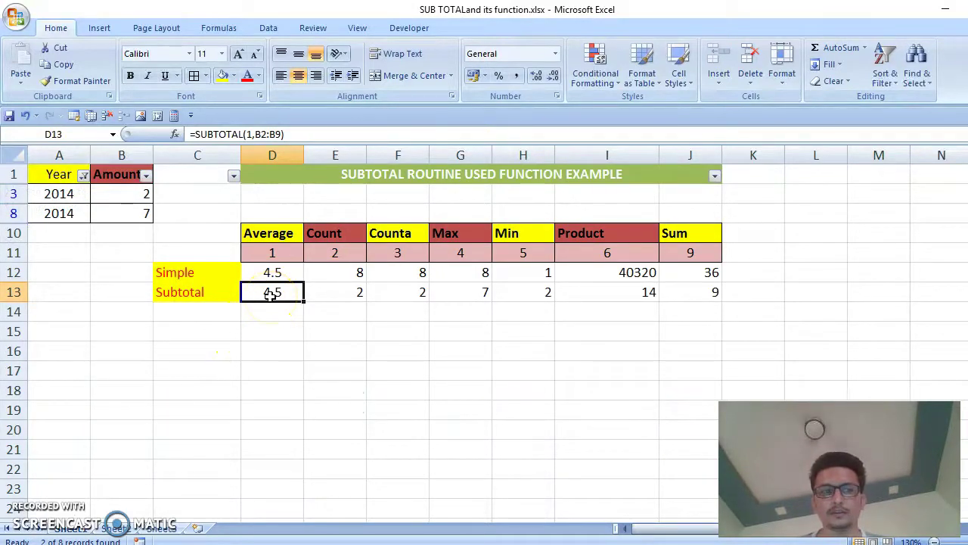
# Check the Subtotal row's Average, Count and Counta results against the filtered 2014 amounts in column B.
pyautogui.click(333, 296)
pyautogui.moveTo(74, 181); pyautogui.dragTo(83, 217)
pyautogui.moveTo(80, 197); pyautogui.dragTo(140, 217)
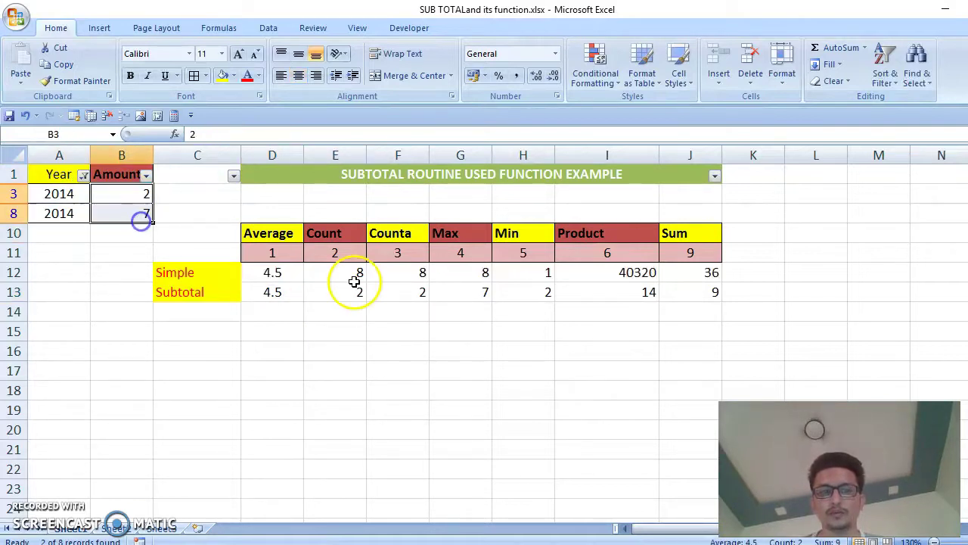
pyautogui.click(324, 291)
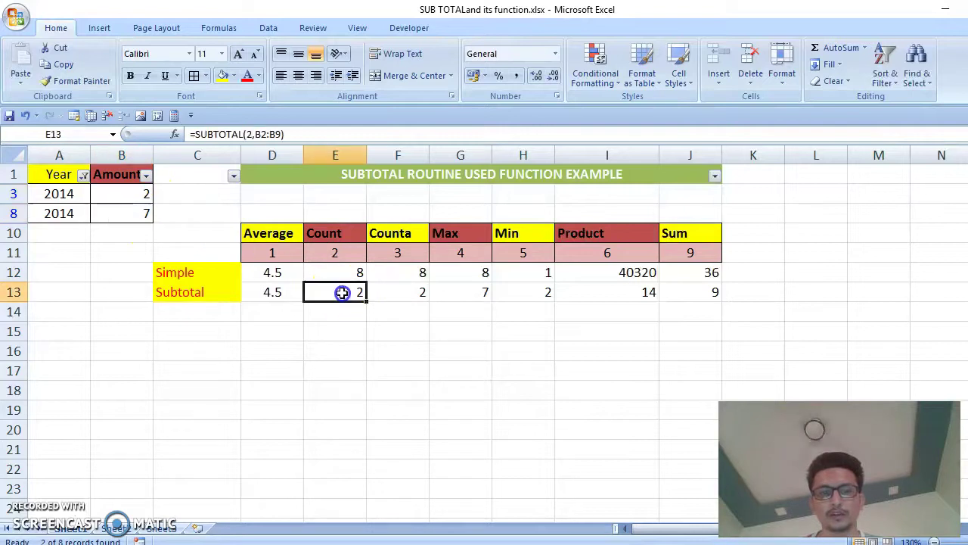
pyautogui.click(396, 292)
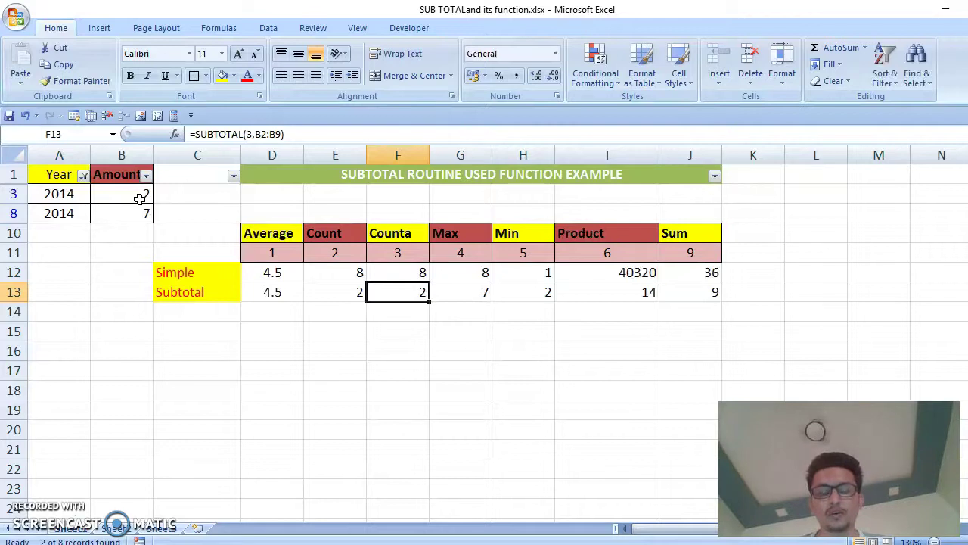
pyautogui.moveTo(140, 199); pyautogui.dragTo(133, 211)
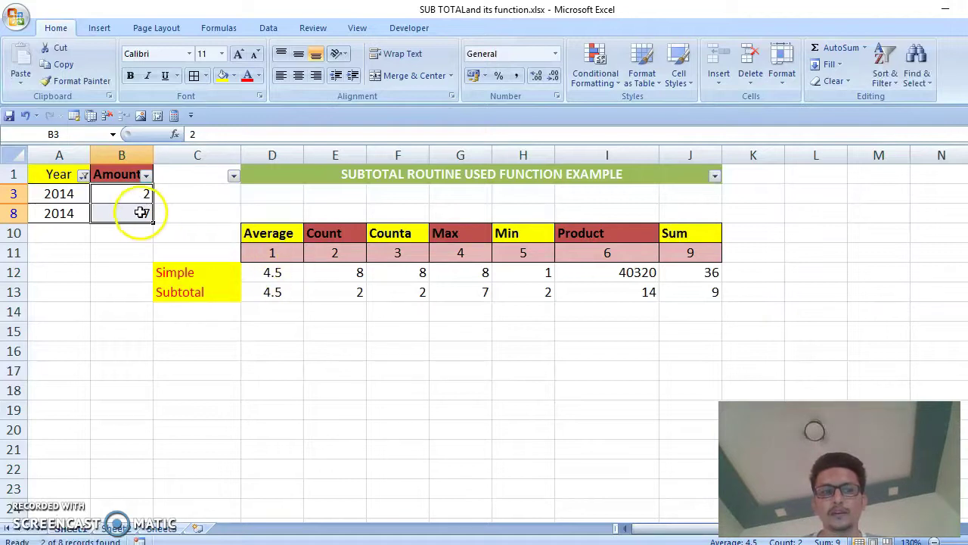
# Clear the Amount in B8 and check the Count and Counta subtotals in E13 and F13.
pyautogui.click(140, 211)
pyautogui.press('Delete')
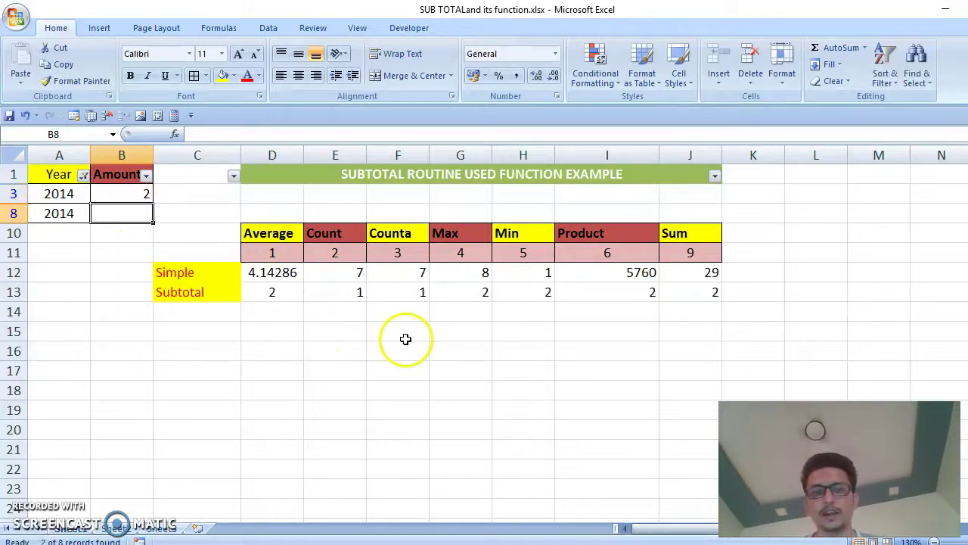
pyautogui.click(414, 296)
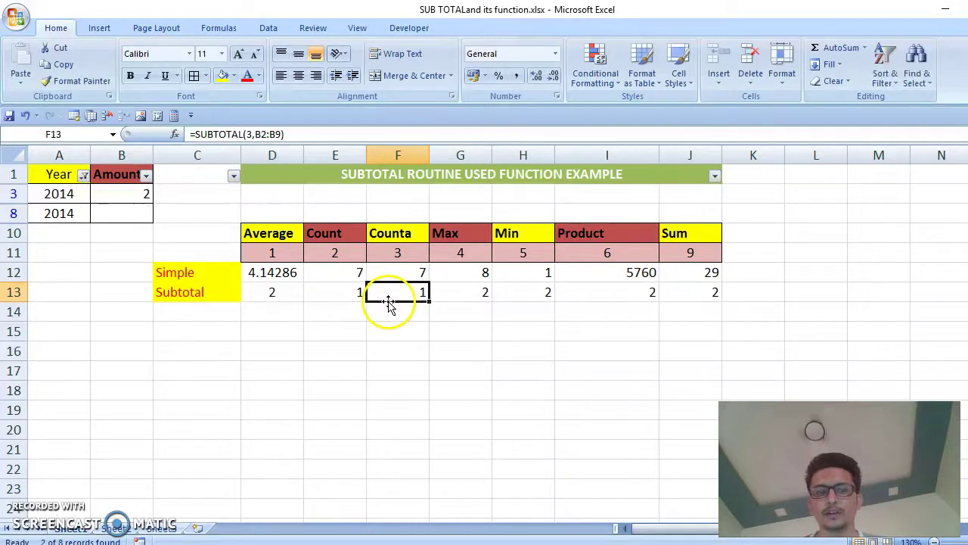
pyautogui.click(356, 297)
# Set the Amount in B8 to 3.
pyautogui.click(142, 214)
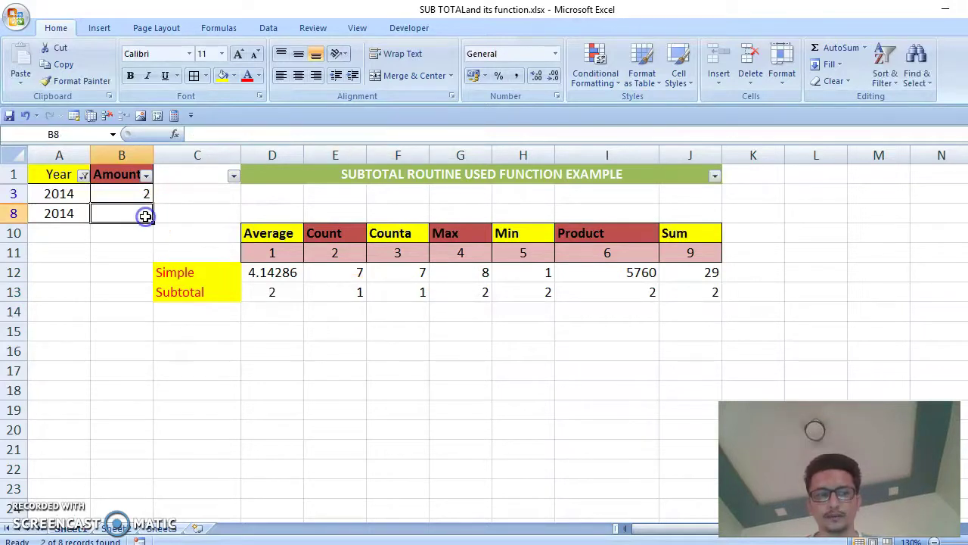
pyautogui.write('3')
pyautogui.press('Return')
pyautogui.click(133, 216)
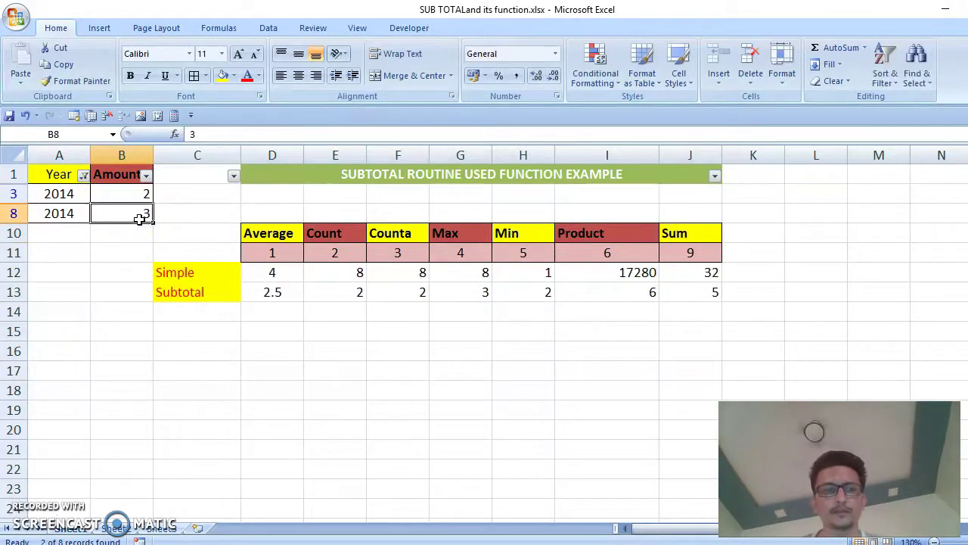
# Compare the Simple and Subtotal formulas for Max and Min in G12:H13 with the filtered 2014 amounts.
pyautogui.click(445, 292)
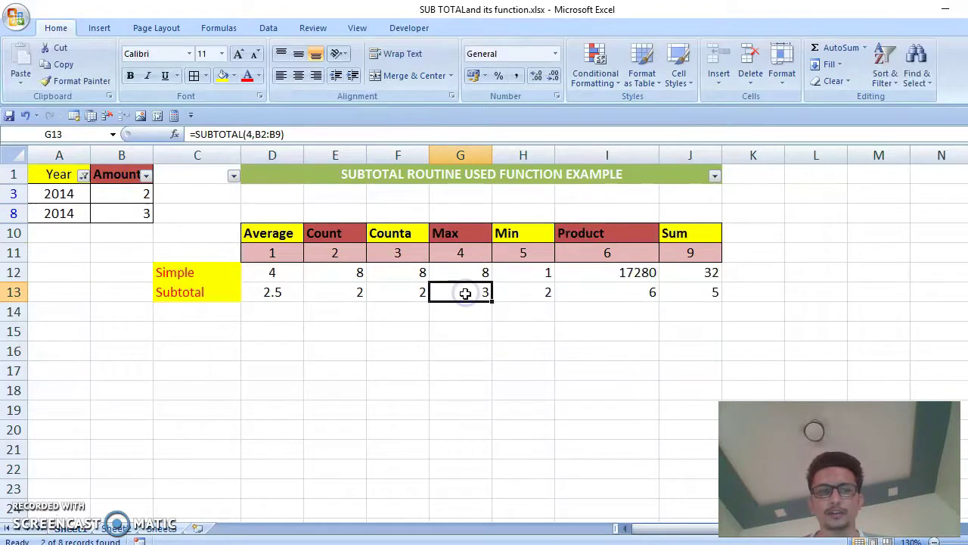
pyautogui.click(143, 211)
pyautogui.click(458, 288)
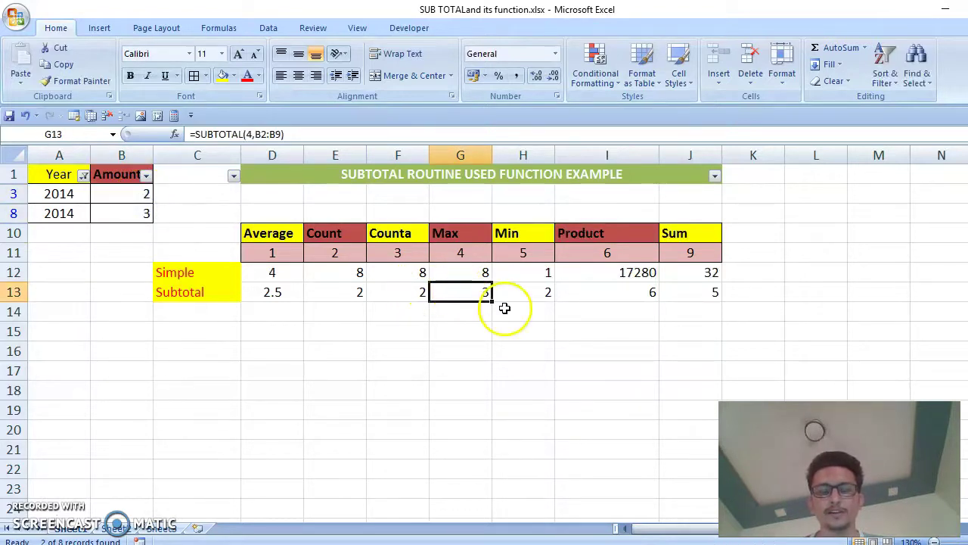
pyautogui.click(63, 199)
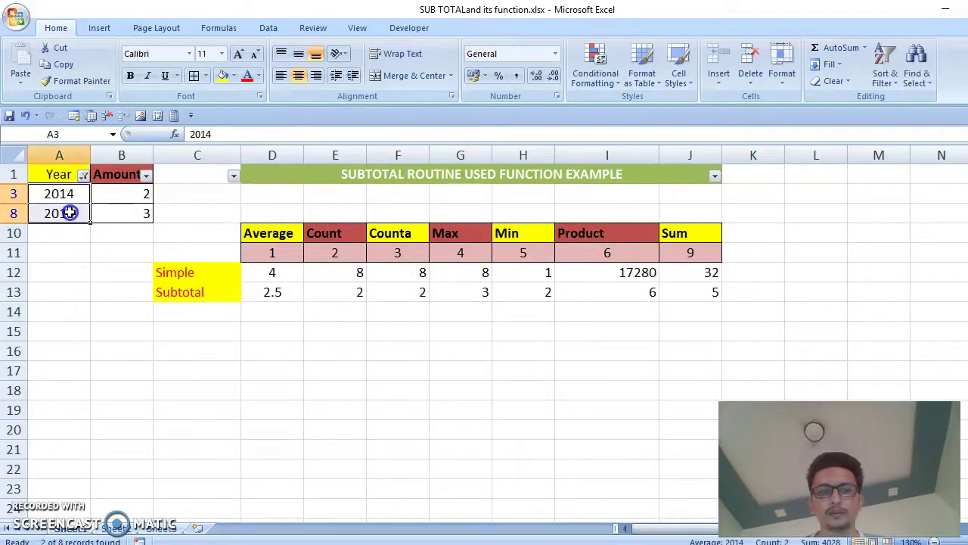
pyautogui.click(470, 275)
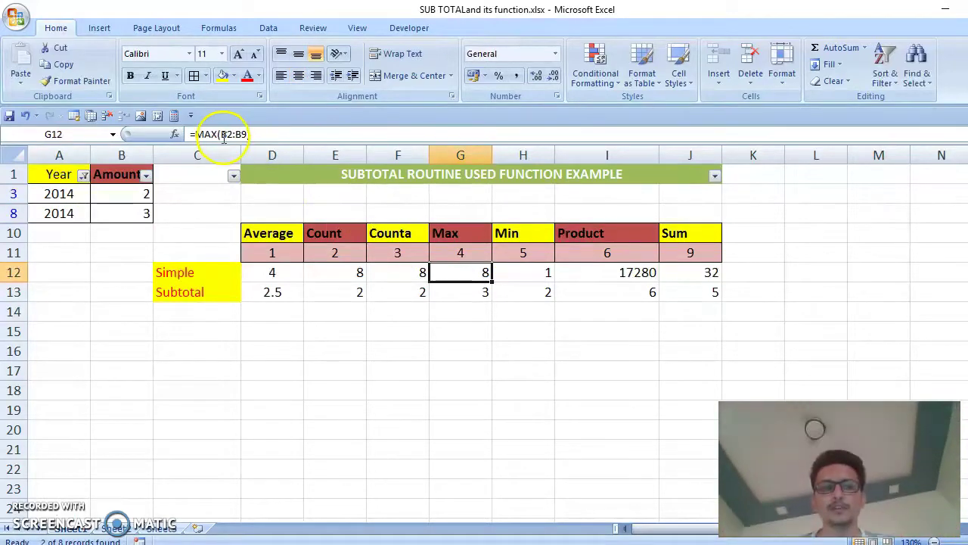
pyautogui.click(206, 274)
pyautogui.click(475, 274)
pyautogui.click(554, 292)
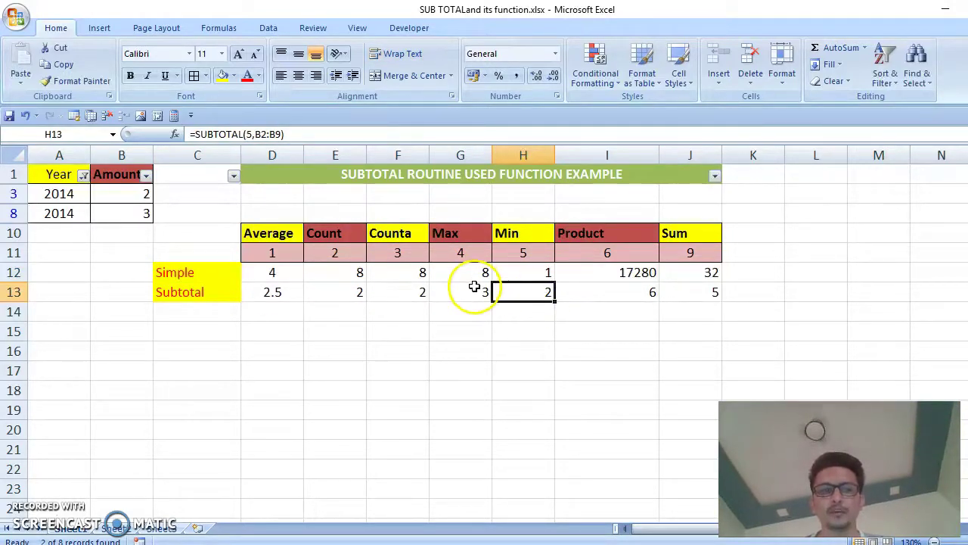
pyautogui.click(546, 272)
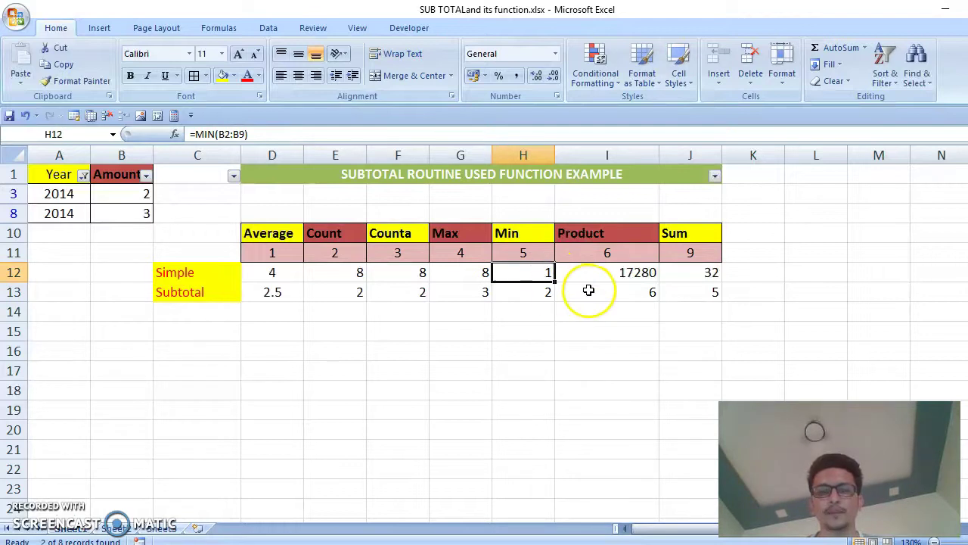
# Compare the Simple and Subtotal Product formulas and check the Sum subtotal against the filtered 2014 amounts.
pyautogui.click(605, 272)
pyautogui.click(570, 268)
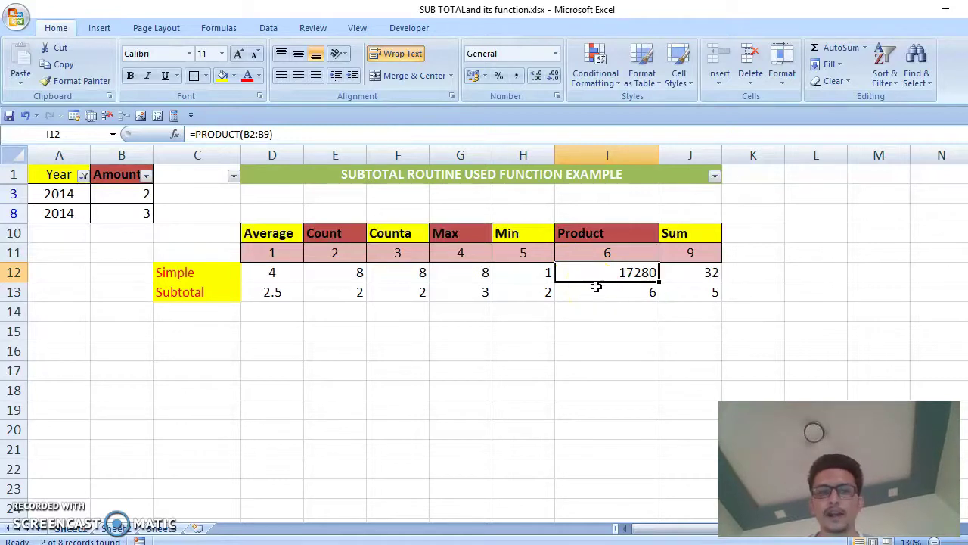
pyautogui.click(599, 292)
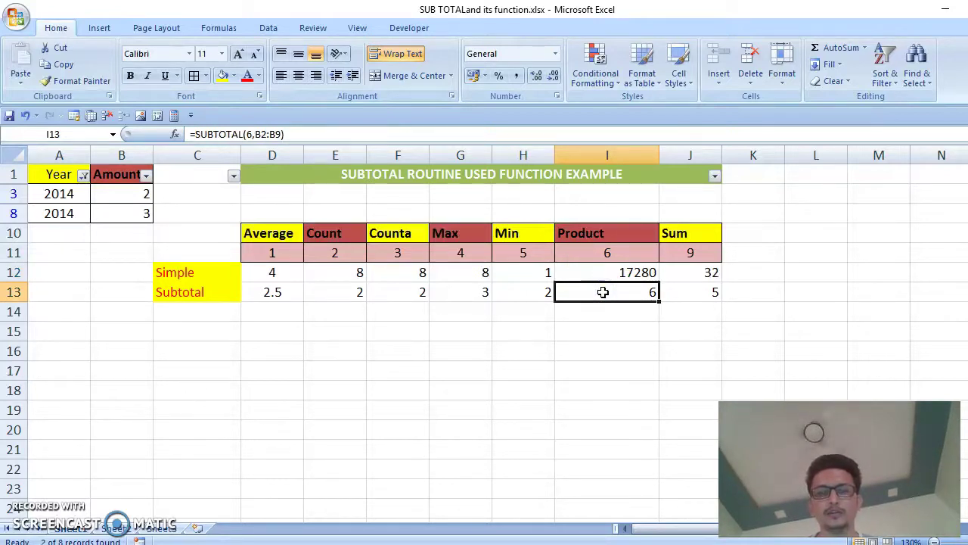
pyautogui.click(201, 290)
pyautogui.moveTo(79, 195); pyautogui.dragTo(108, 213)
pyautogui.click(626, 298)
pyautogui.click(685, 291)
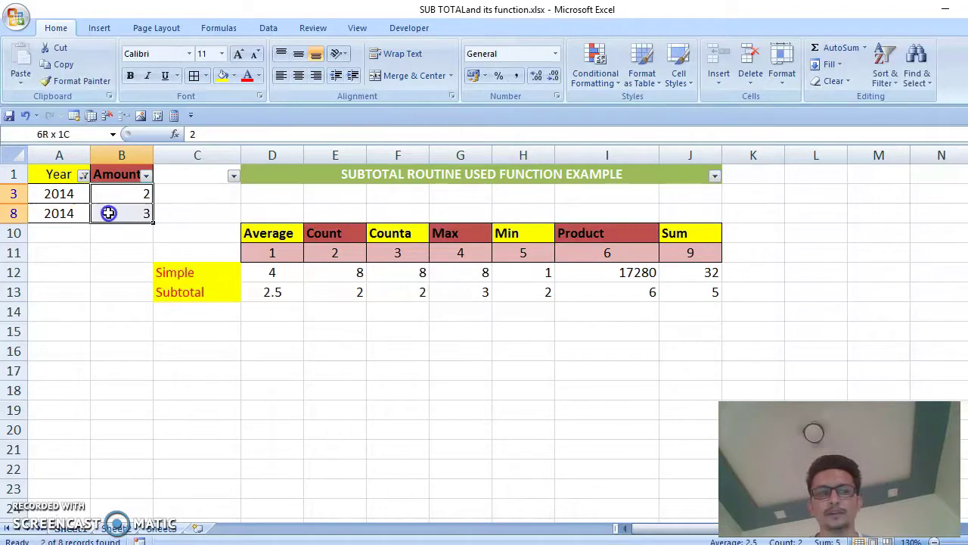
pyautogui.click(698, 296)
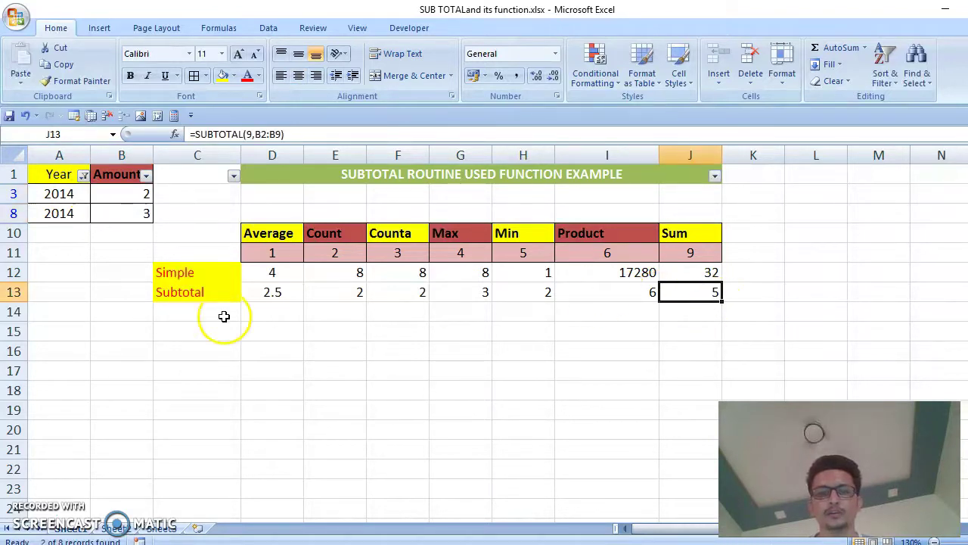
# Add 2015 to the Year filter so that both 2014 and 2015 records are shown.
pyautogui.click(83, 175)
pyautogui.click(63, 320)
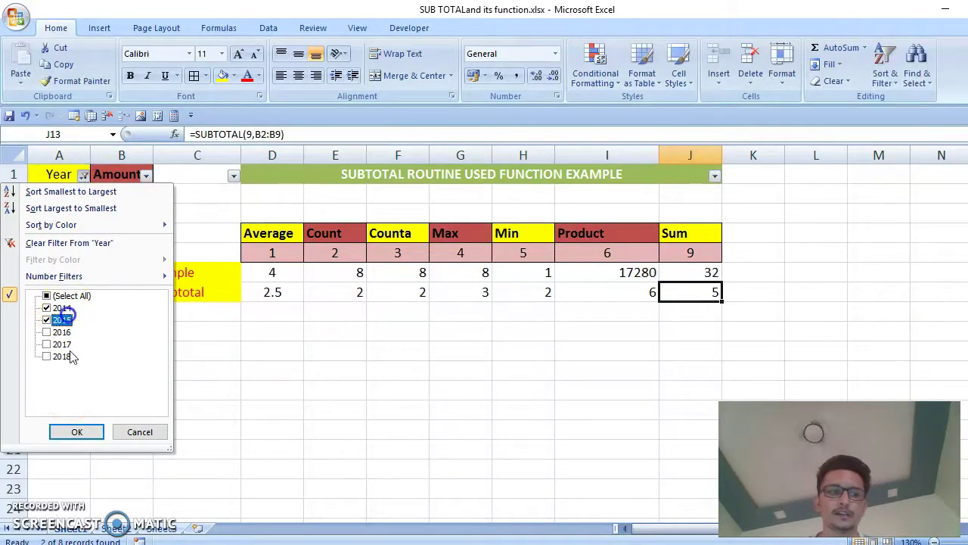
pyautogui.click(76, 432)
# Compare the Subtotal and Simple rows from Average to Sum under the 2014 and 2015 filter.
pyautogui.moveTo(277, 311); pyautogui.dragTo(716, 321)
pyautogui.click(267, 292)
pyautogui.moveTo(267, 292); pyautogui.dragTo(713, 295)
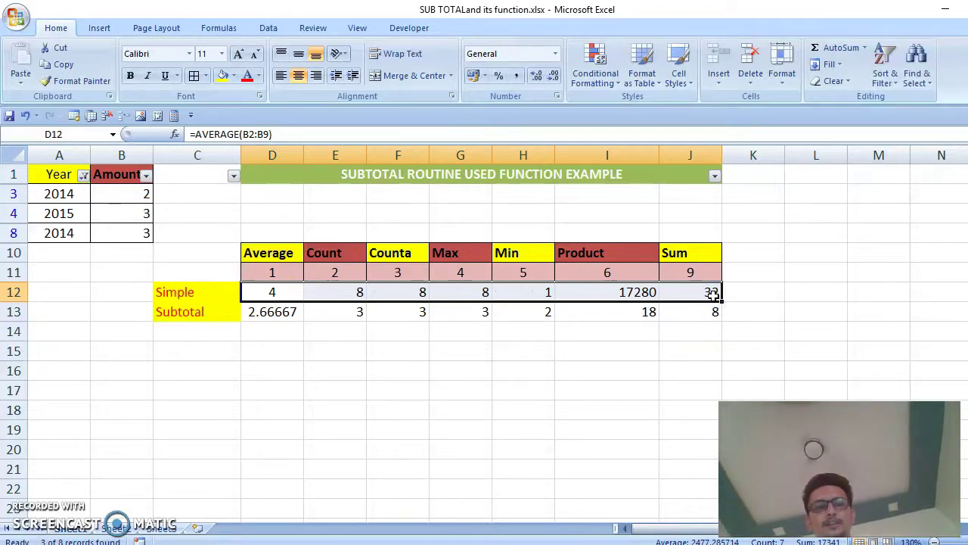